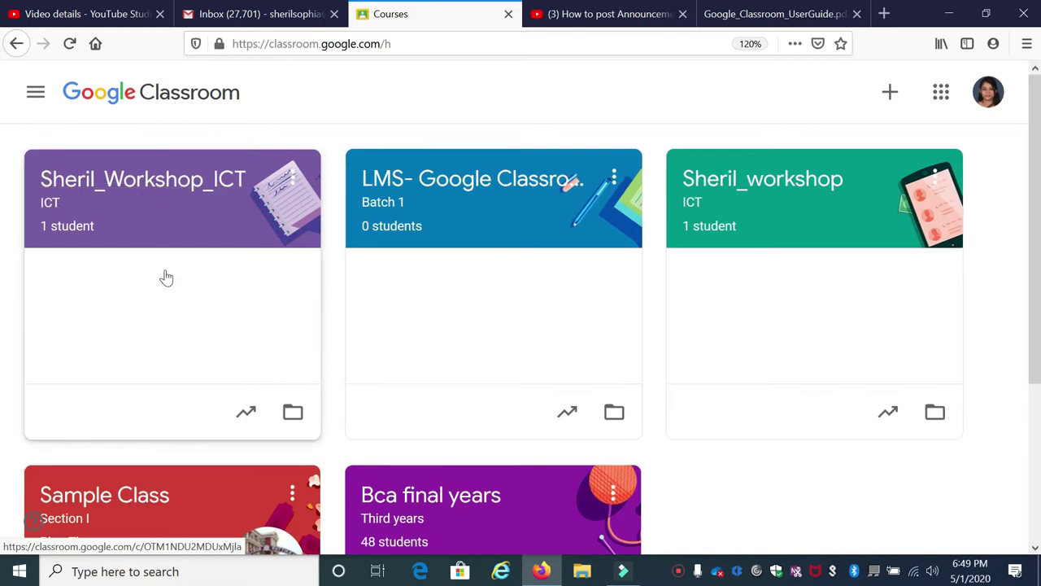
- Open the LMS- Google Classroom course card to show the class Stream
left_click(429, 187)
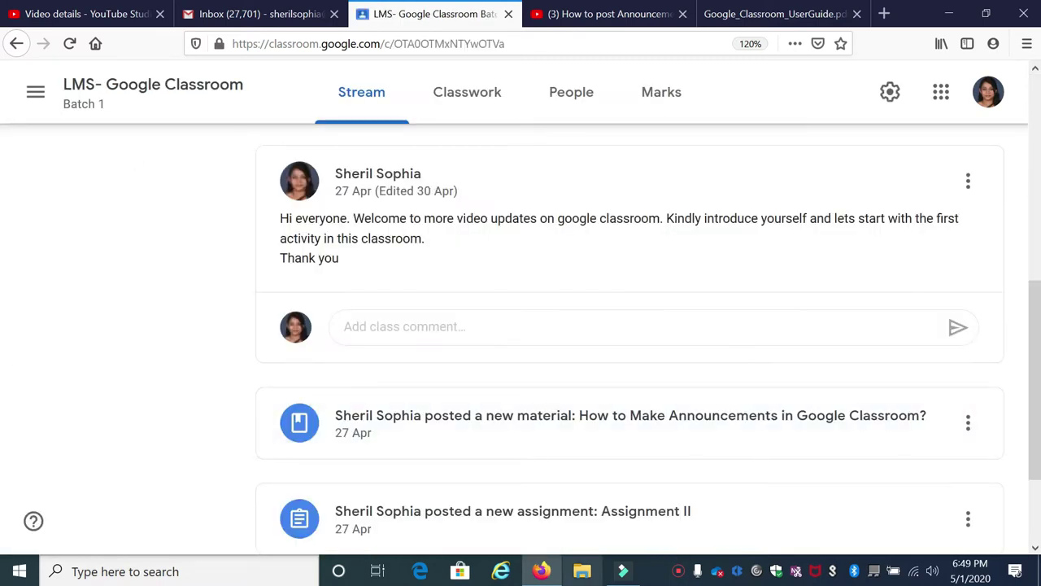
scroll(339, 296, "down", 3)
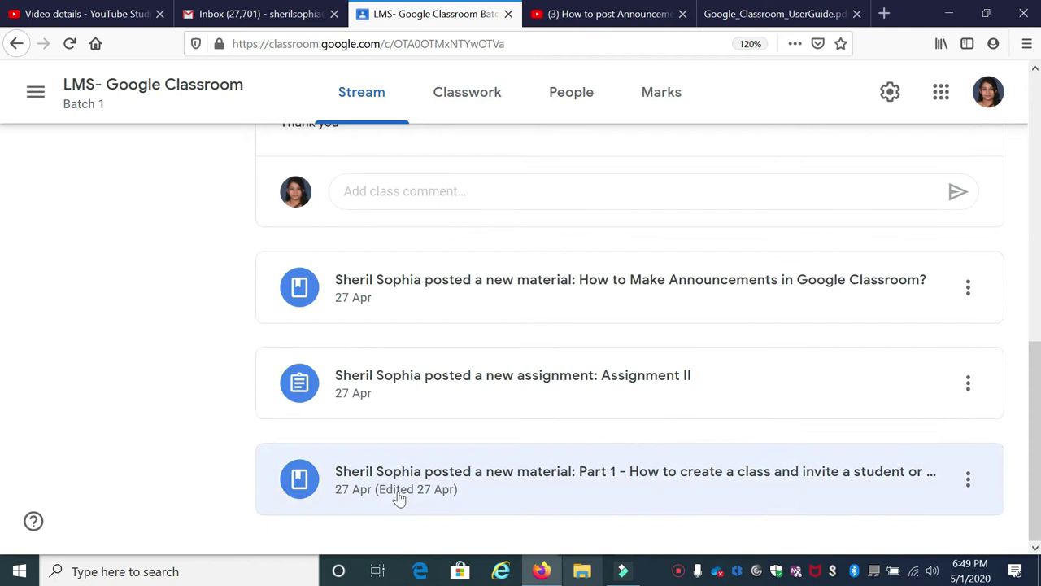
scroll(399, 500, "up", 13)
scroll(407, 423, "down", 9)
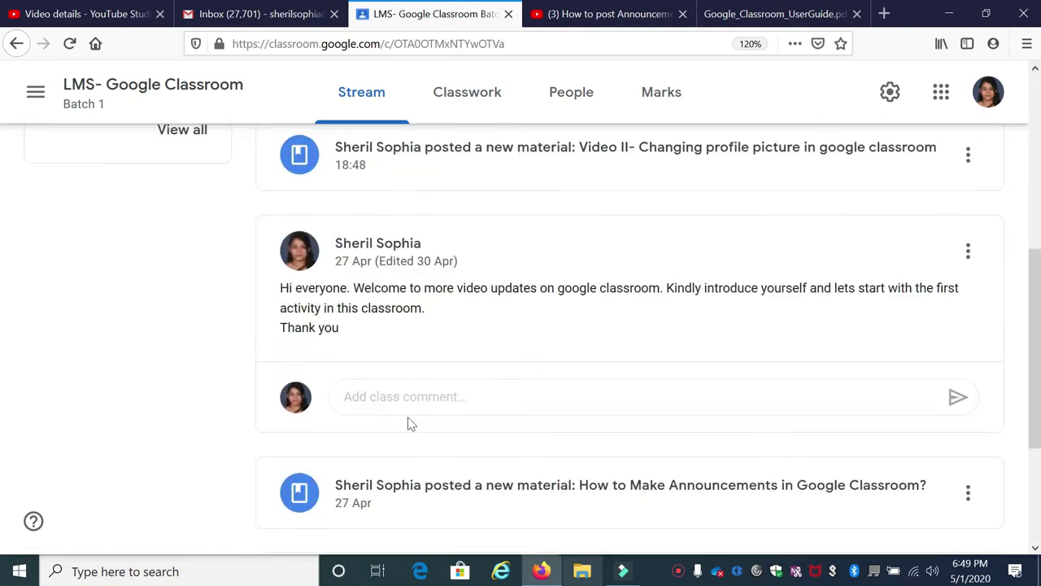
scroll(425, 309, "down", 2)
scroll(394, 406, "up", 9)
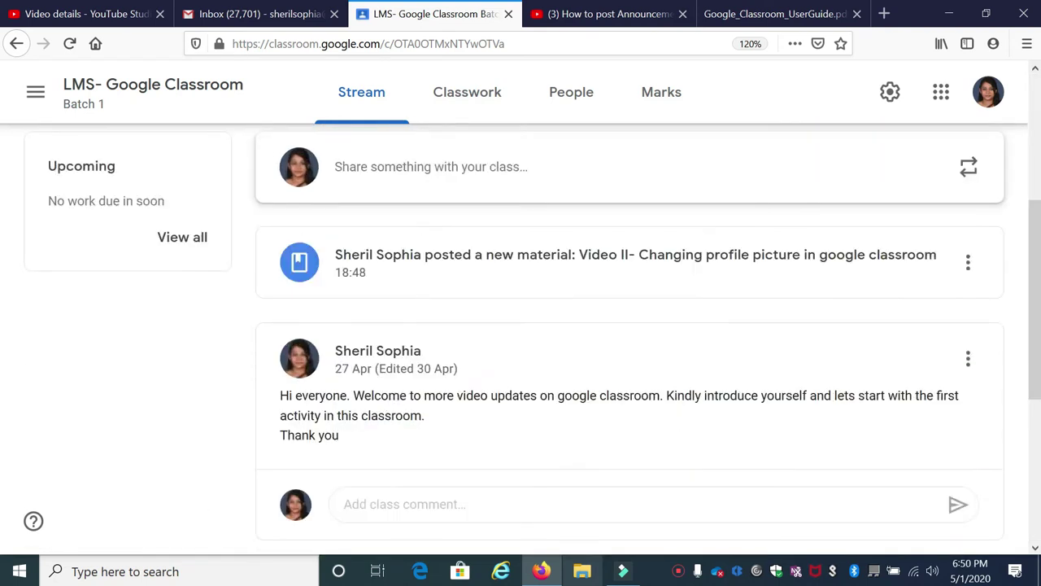
scroll(407, 399, "down", 7)
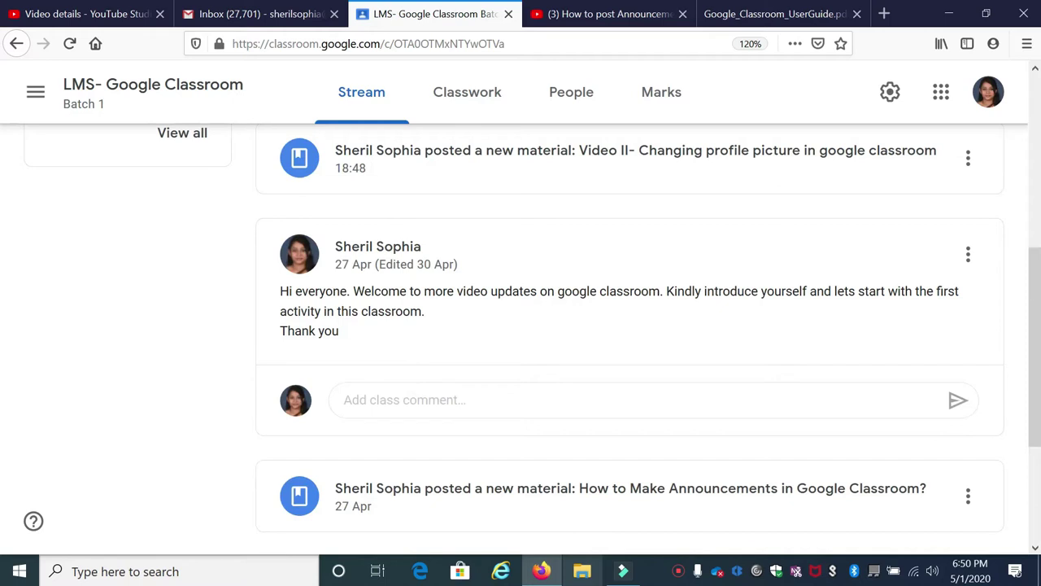
scroll(454, 446, "down", 3)
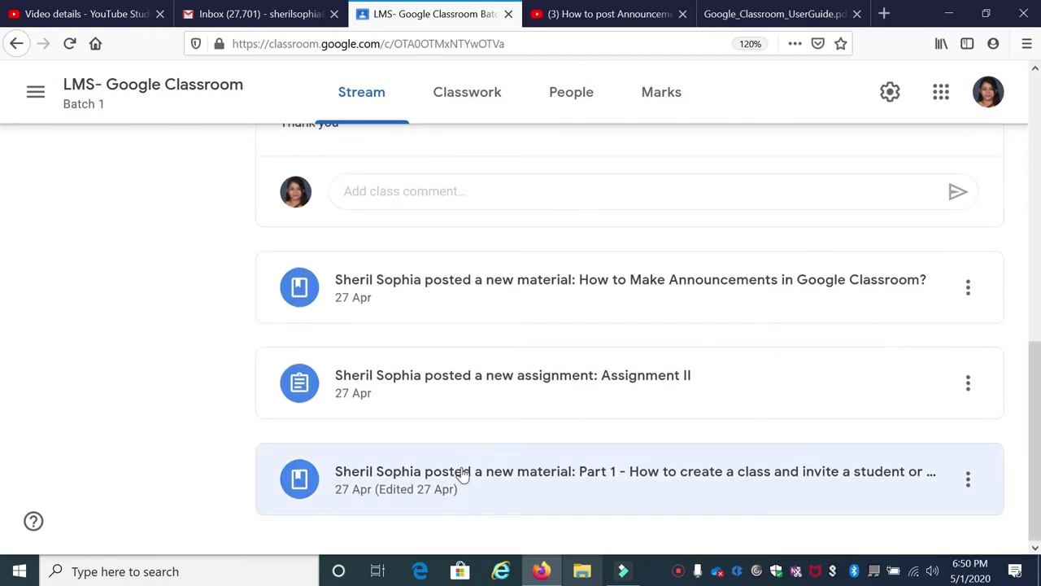
scroll(464, 458, "up", 8)
scroll(432, 481, "down", 6)
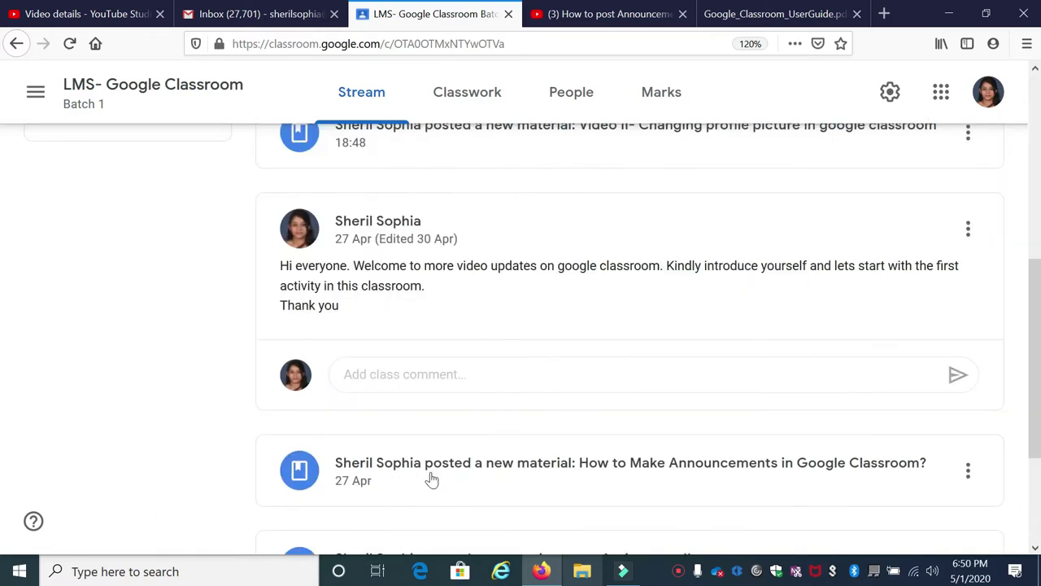
scroll(429, 479, "down", 2)
scroll(437, 461, "up", 7)
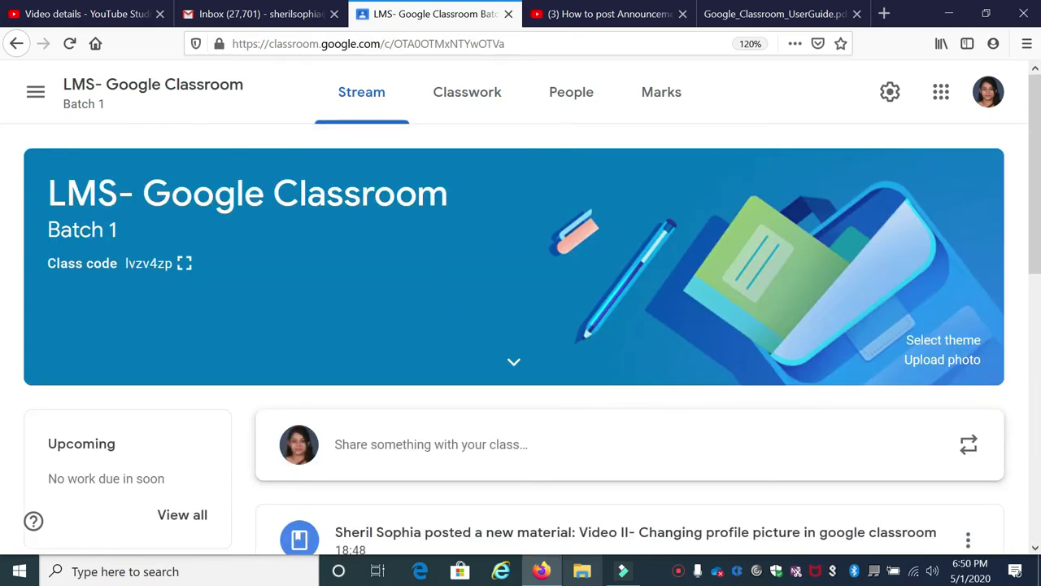
- Go to the Classwork page and scroll up to the Create Class and Invite Students topic
left_click(460, 101)
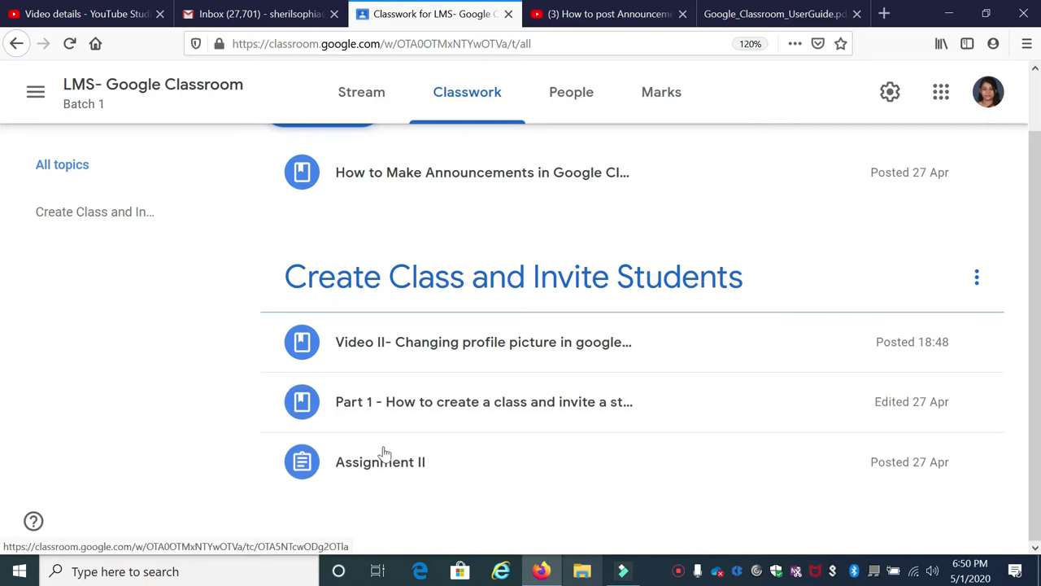
scroll(598, 375, "up", 1)
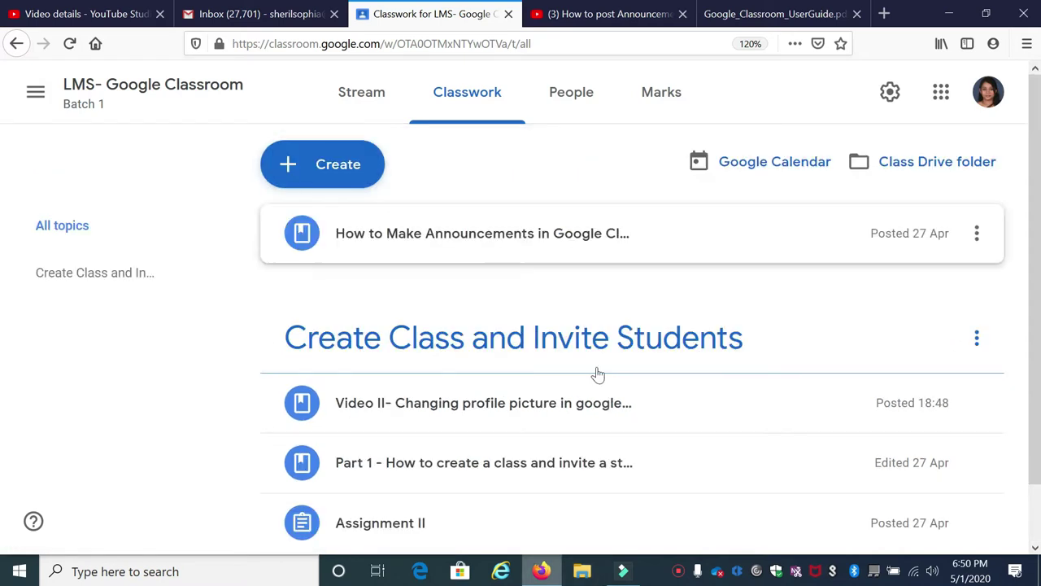
- Create a material titled 'How to post Announcements?' with description 'Video III - How to post Announcements?'
left_click(349, 174)
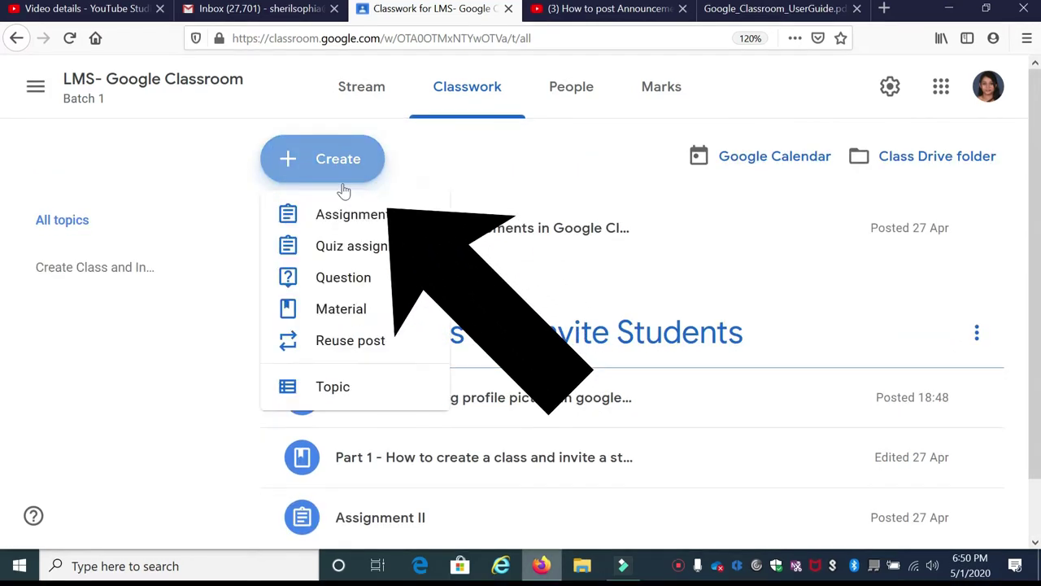
left_click(337, 320)
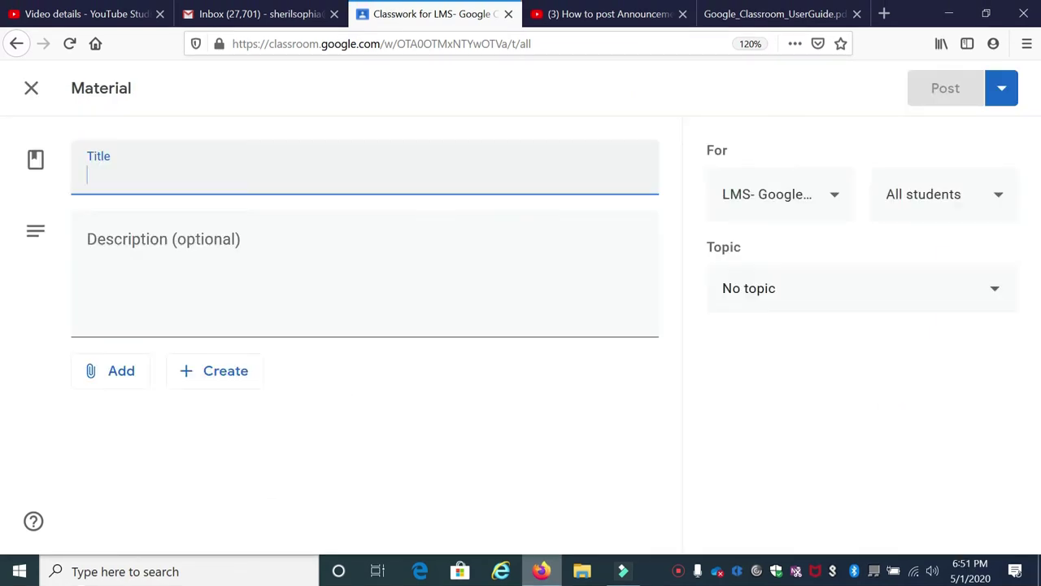
type("How to post Announcements?")
left_click(236, 272)
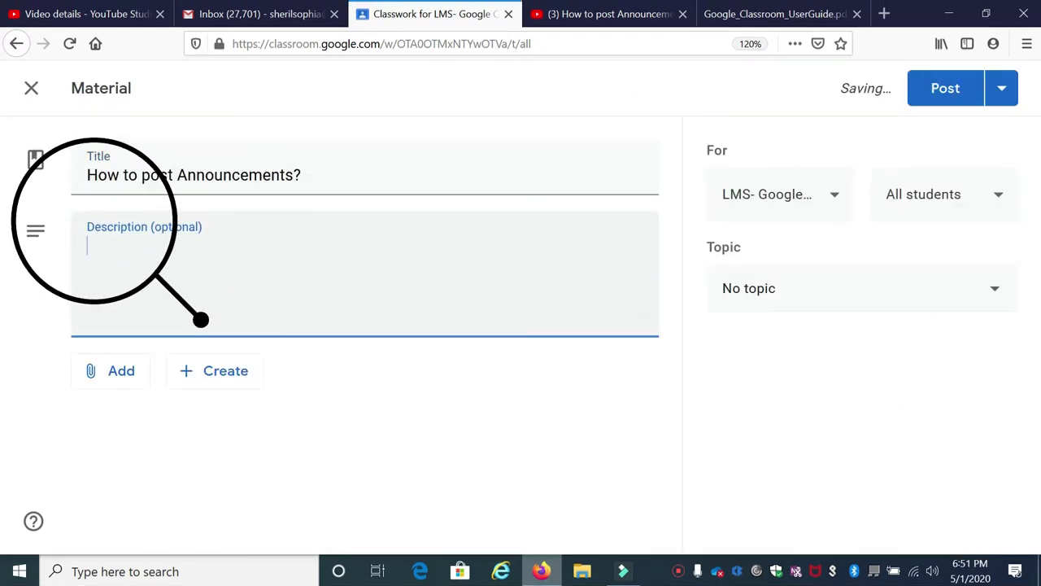
type("Video III -")
type("How to post Announcements?")
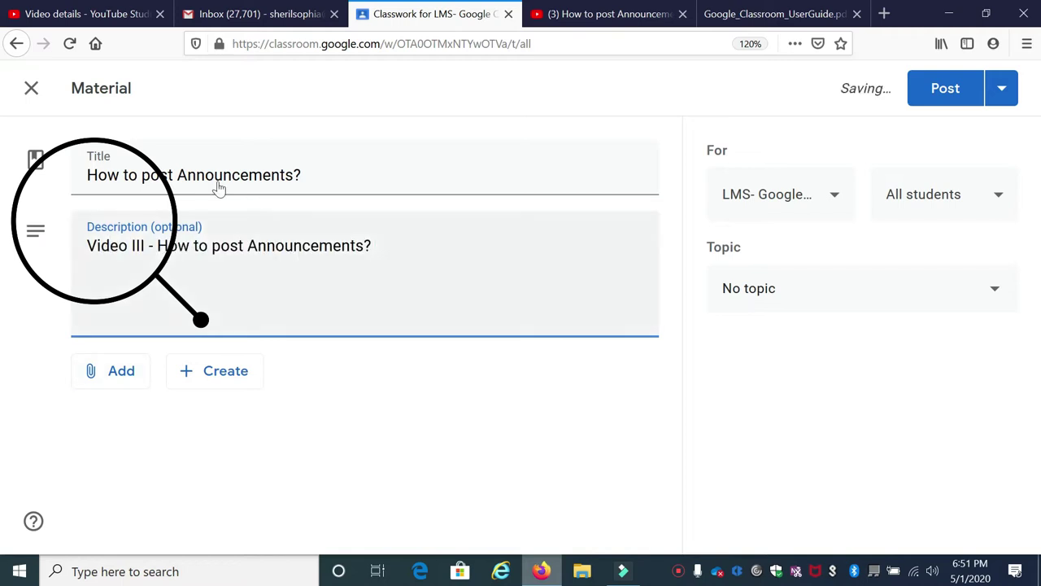
left_click(102, 382)
left_click(96, 361)
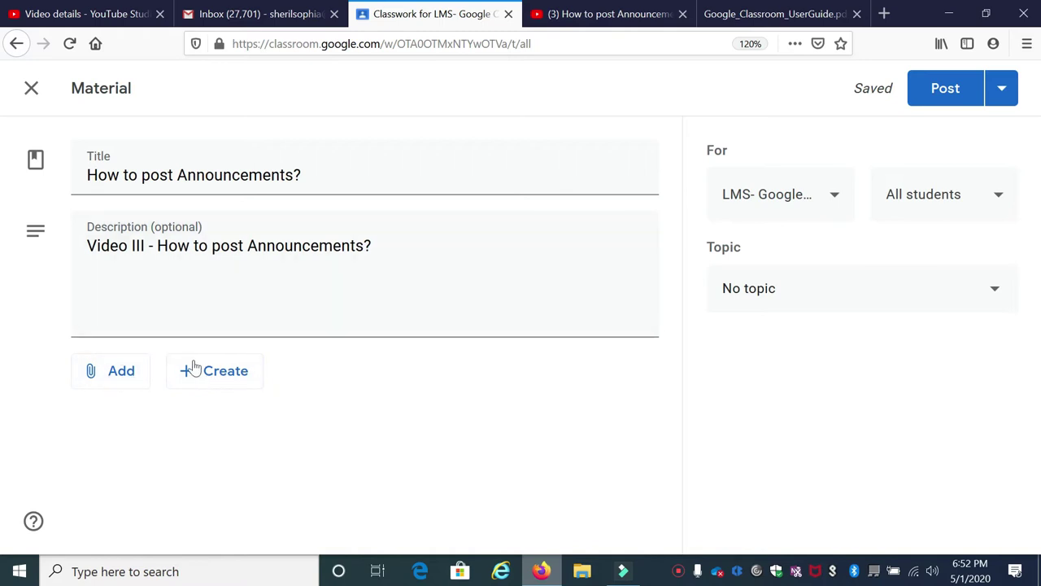
- Paste the How to post Announcements YouTube video link into the Insert video URL field
left_click(112, 377)
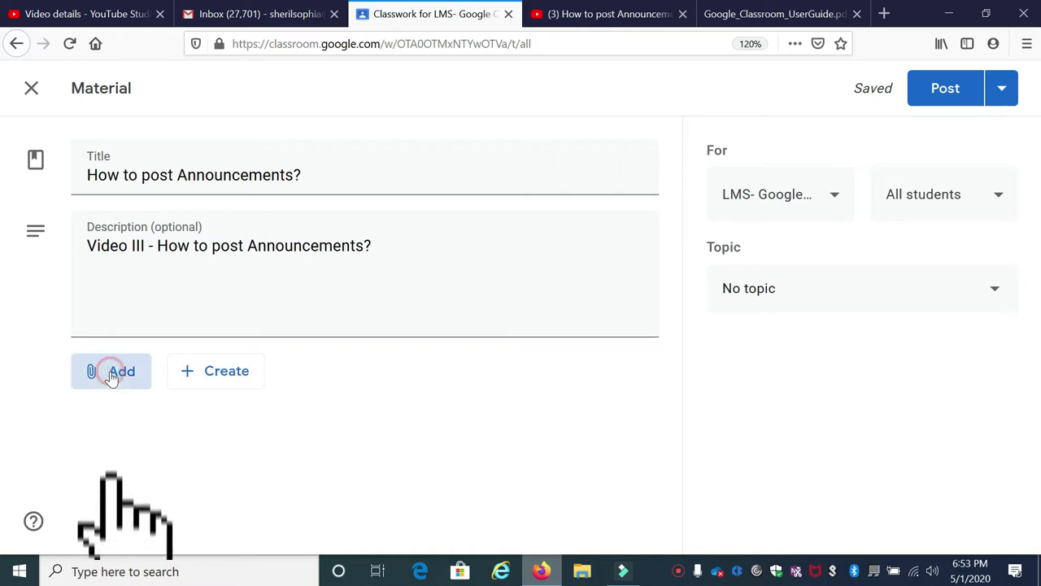
left_click(118, 376)
left_click(122, 381)
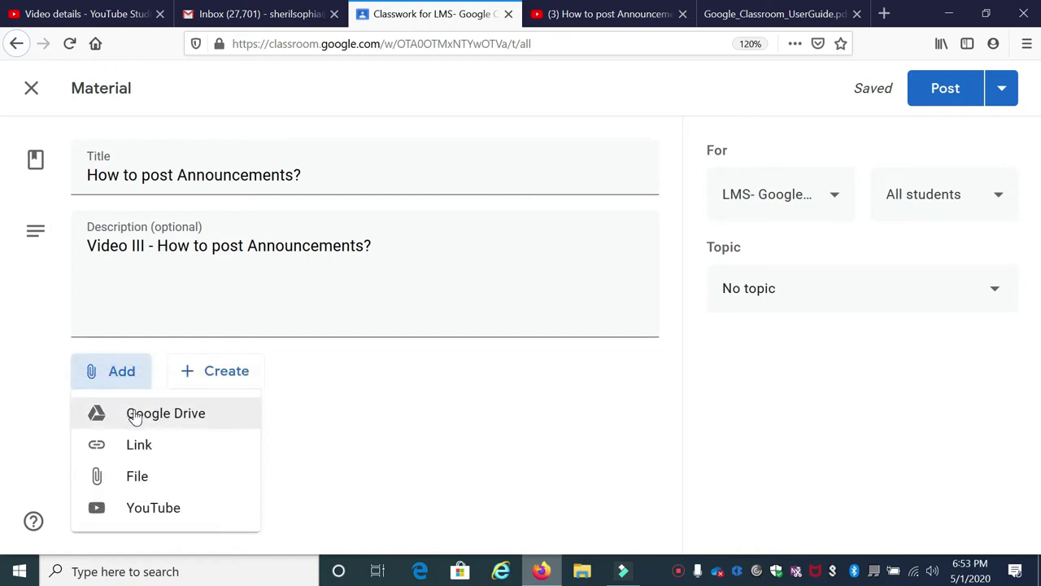
left_click(151, 454)
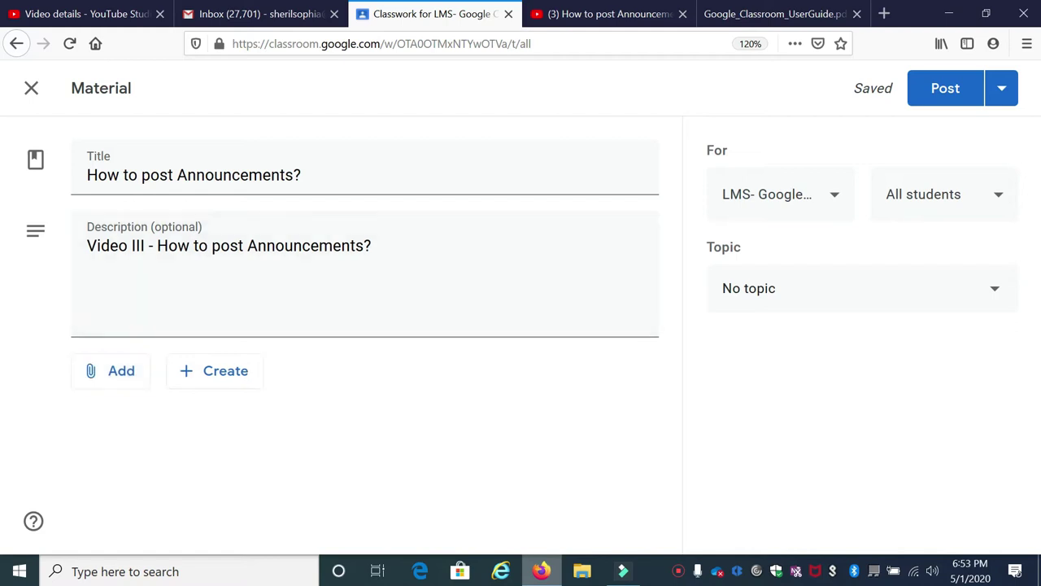
left_click(121, 376)
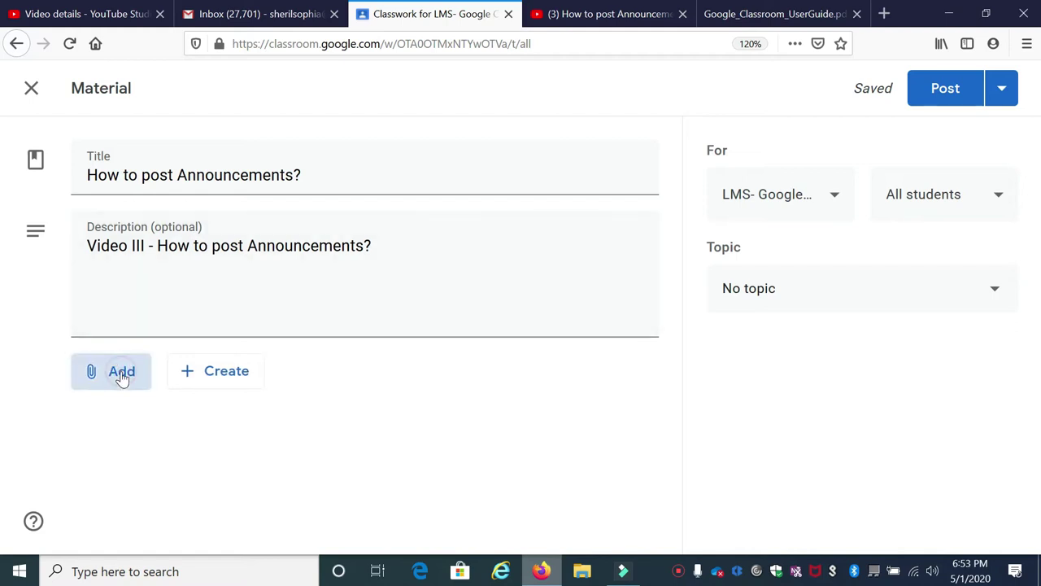
left_click(114, 509)
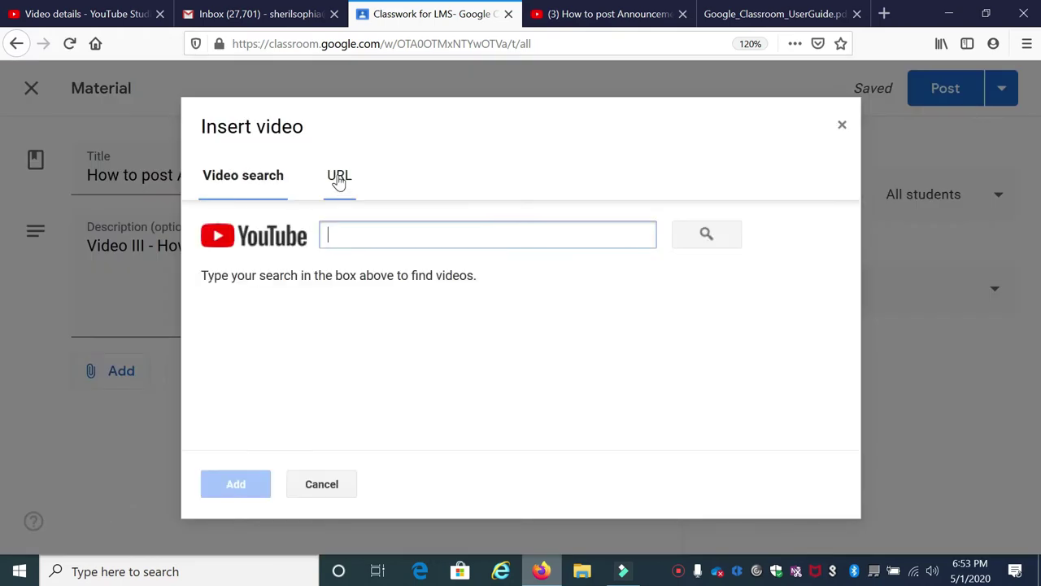
left_click(339, 177)
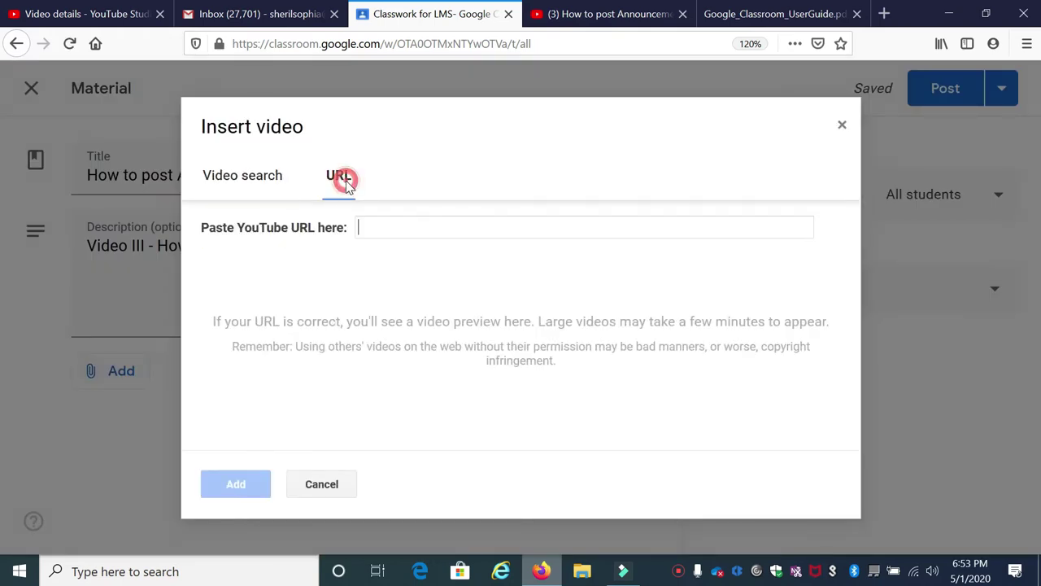
left_click(572, 14)
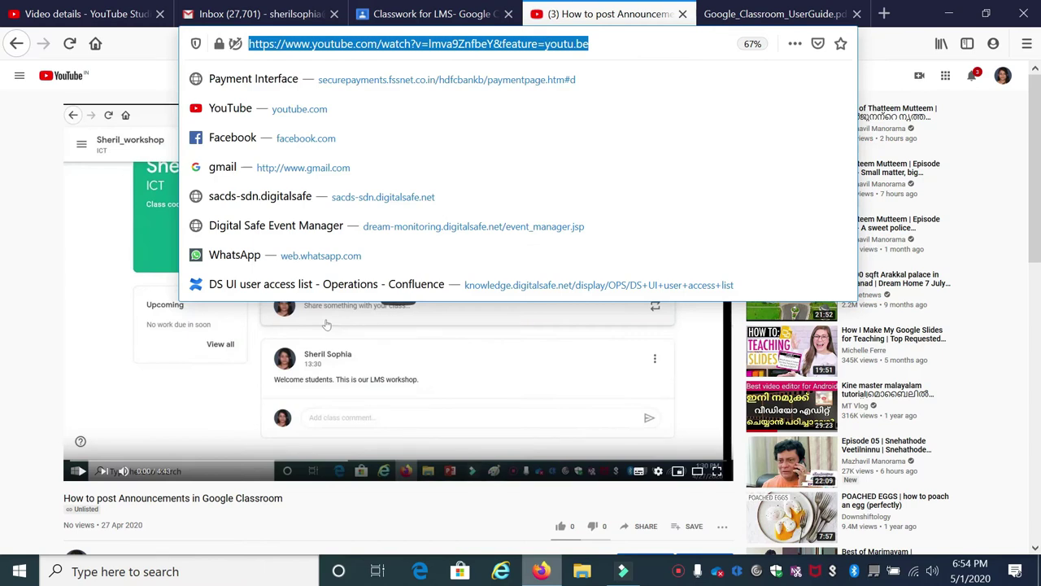
left_click(428, 14)
left_click(391, 229)
type("https://www.youtube.com/watch?v=lmva9ZnfbeY&feature=youtu.be")
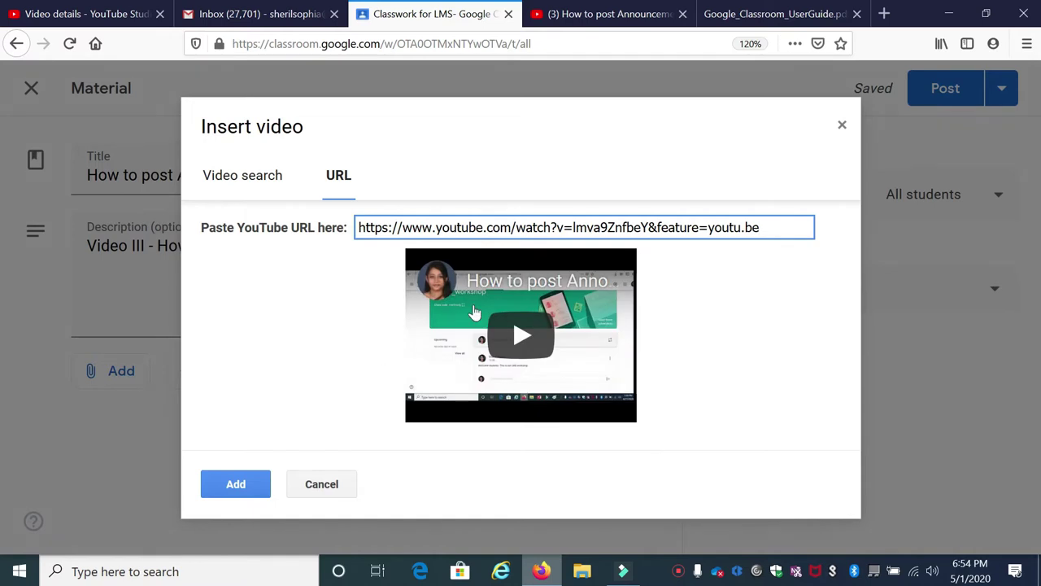
- Attach the 4-minute How to post Announcements video and check the class selection
left_click(236, 485)
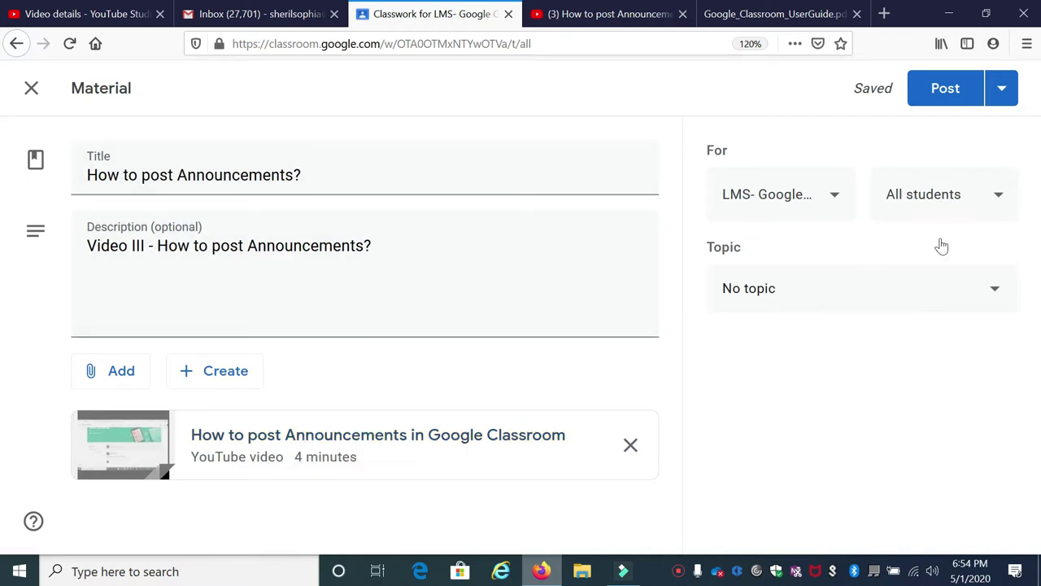
left_click(828, 200)
left_click(828, 260)
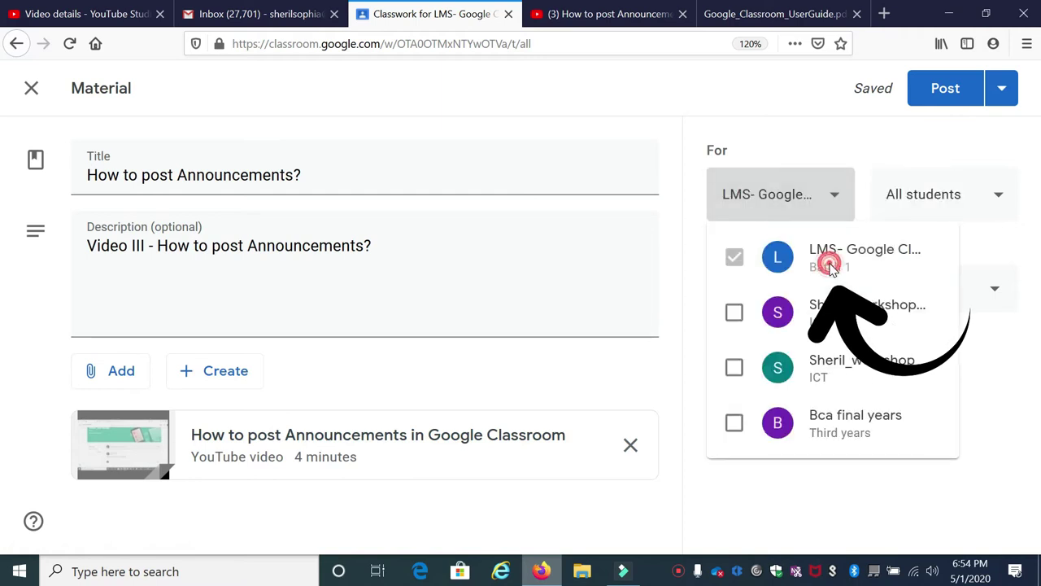
- Keep the material assigned to all students and bring up the Topic choices
left_click(966, 209)
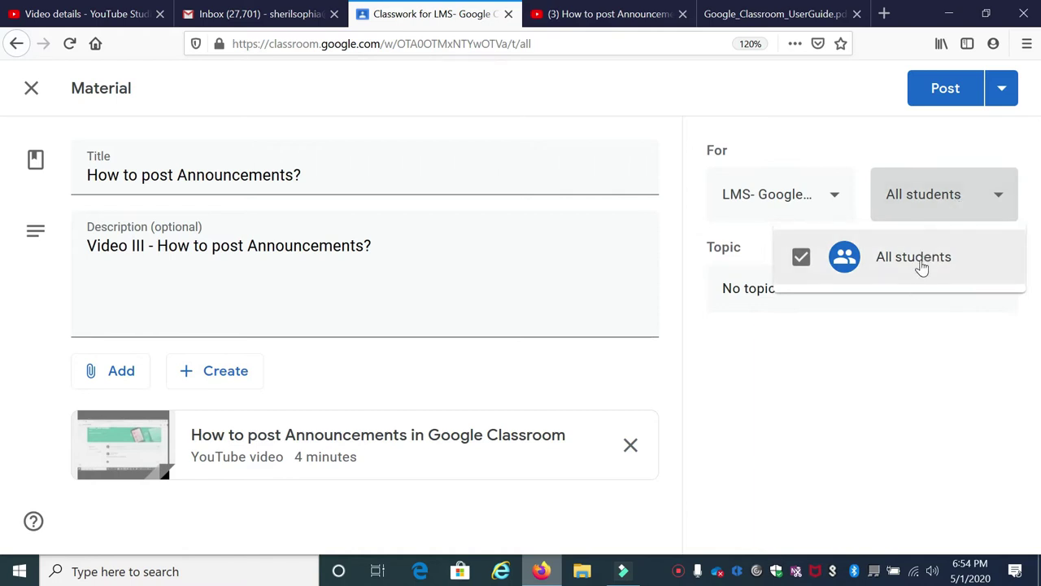
left_click(806, 332)
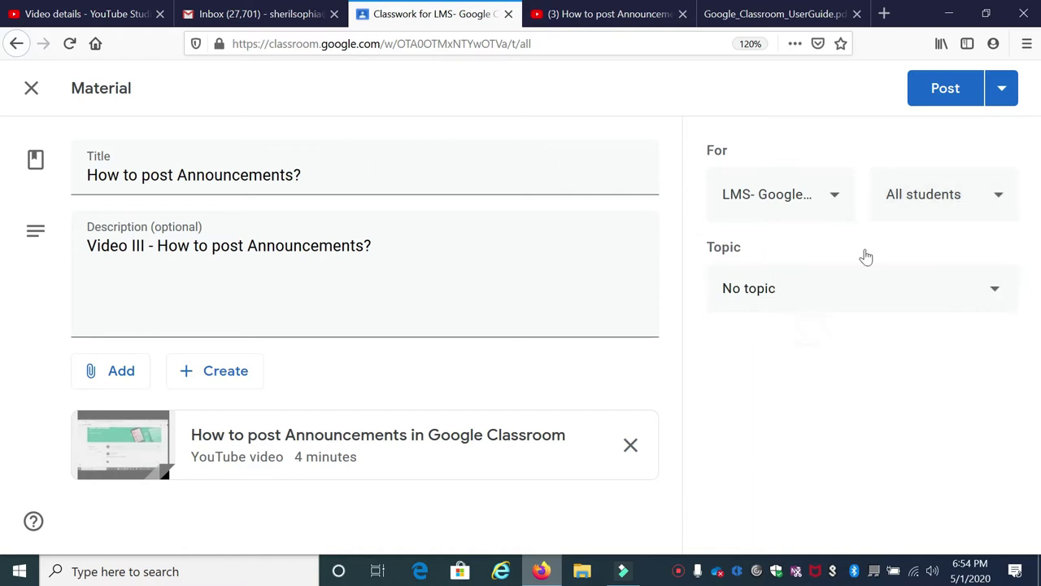
left_click(939, 209)
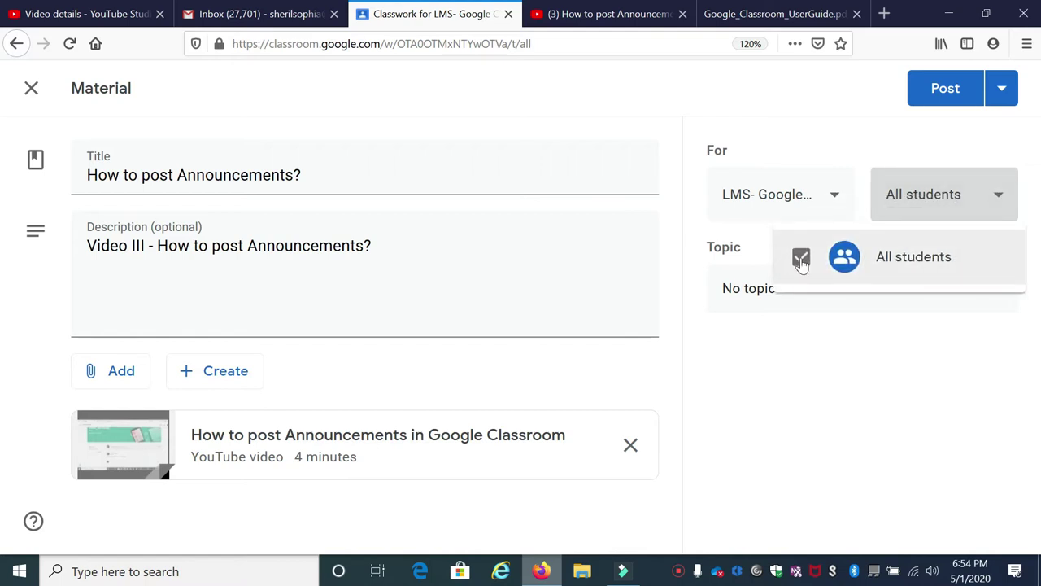
left_click(940, 210)
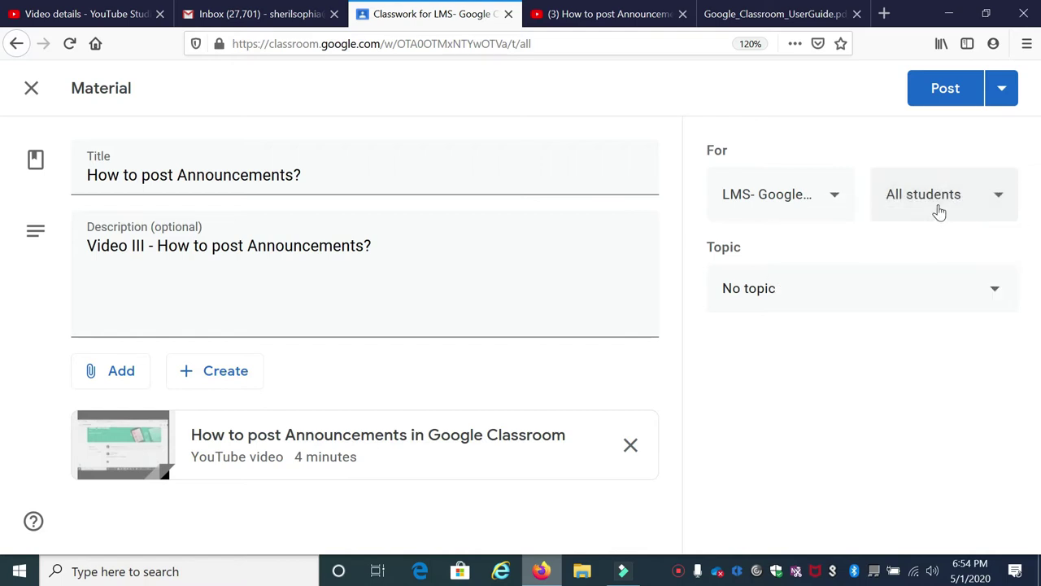
left_click(938, 210)
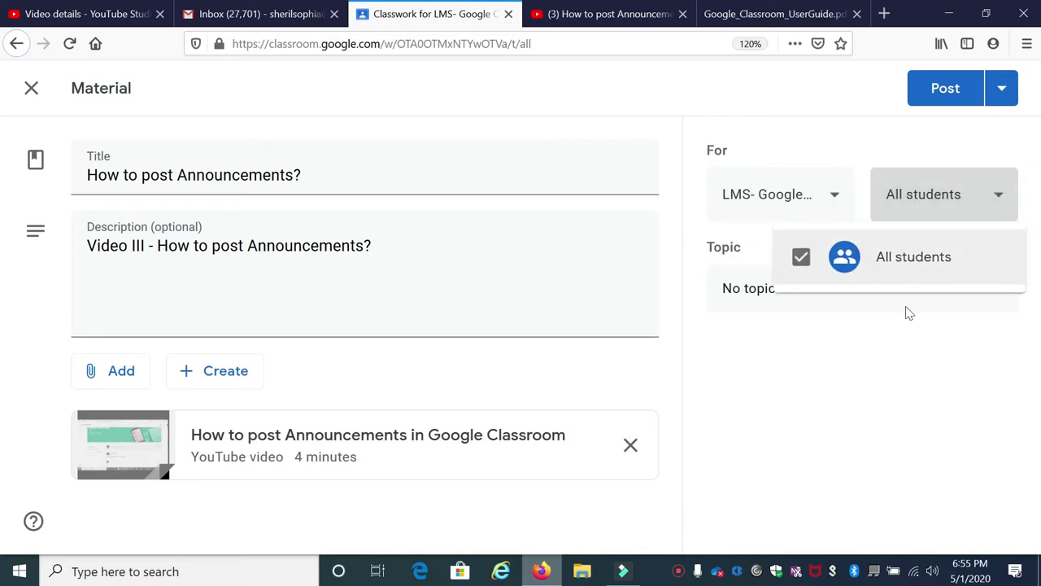
left_click(895, 124)
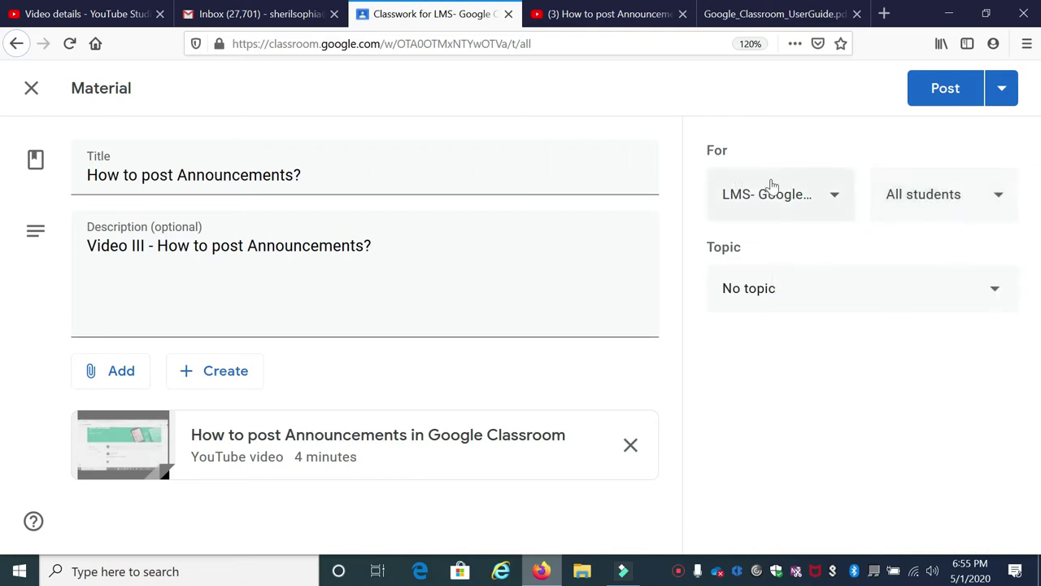
left_click(851, 291)
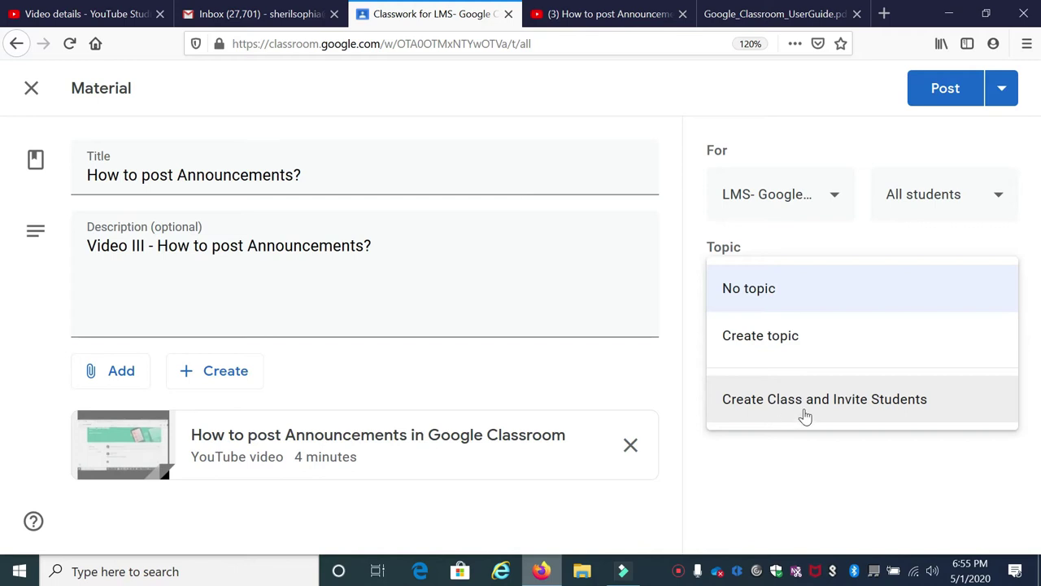
- Create the topic 'Different features of Google Classroom' for the material, with lowercase 'features'
left_click(777, 336)
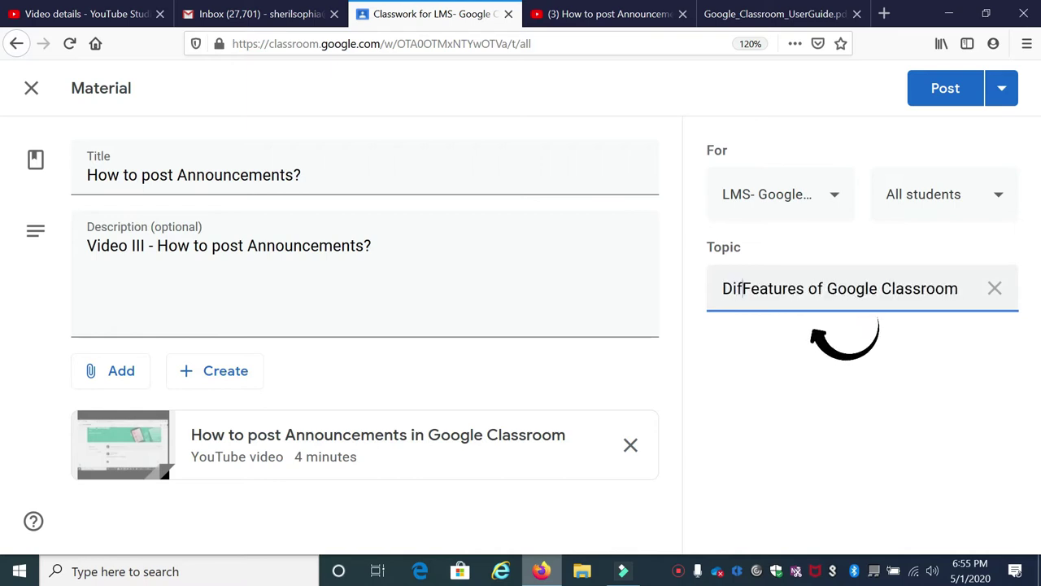
type("ferent")
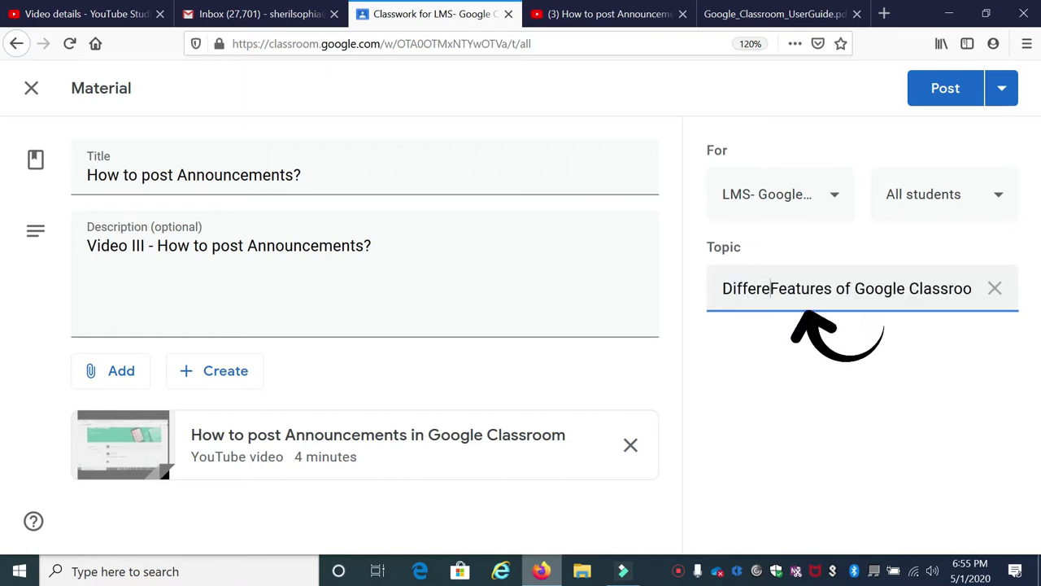
key("Delete")
type("f")
key("ctrl+Right")
key("ctrl+Right")
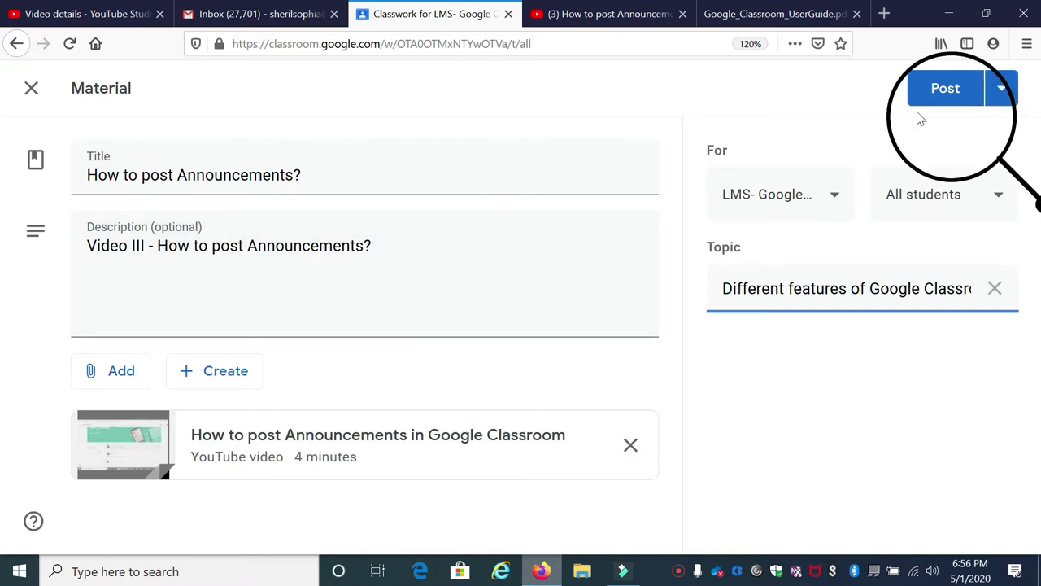
- Schedule the material for 3 May at 09:00 from the Post button's menu
left_click(1004, 97)
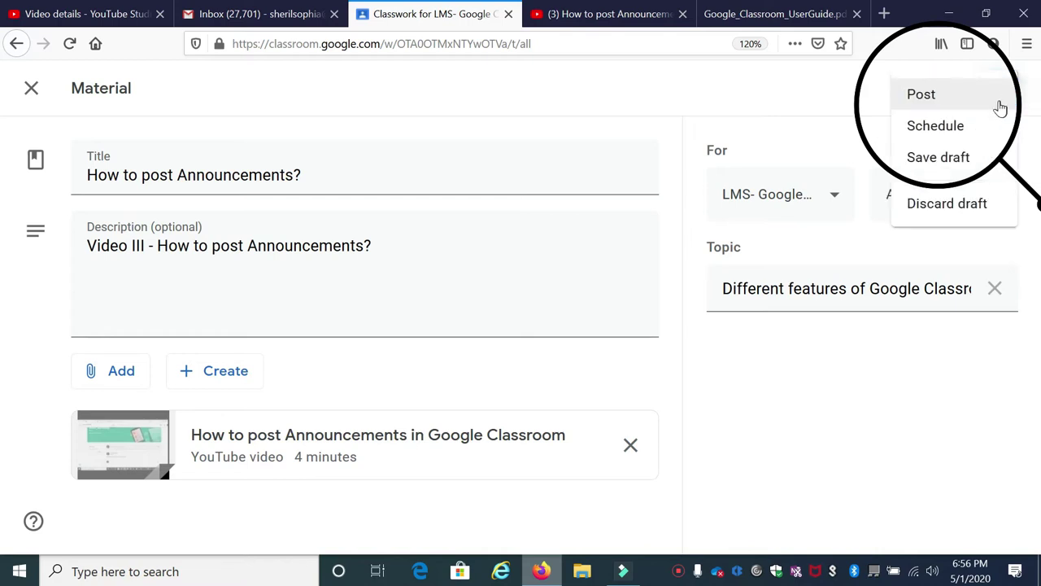
left_click(936, 127)
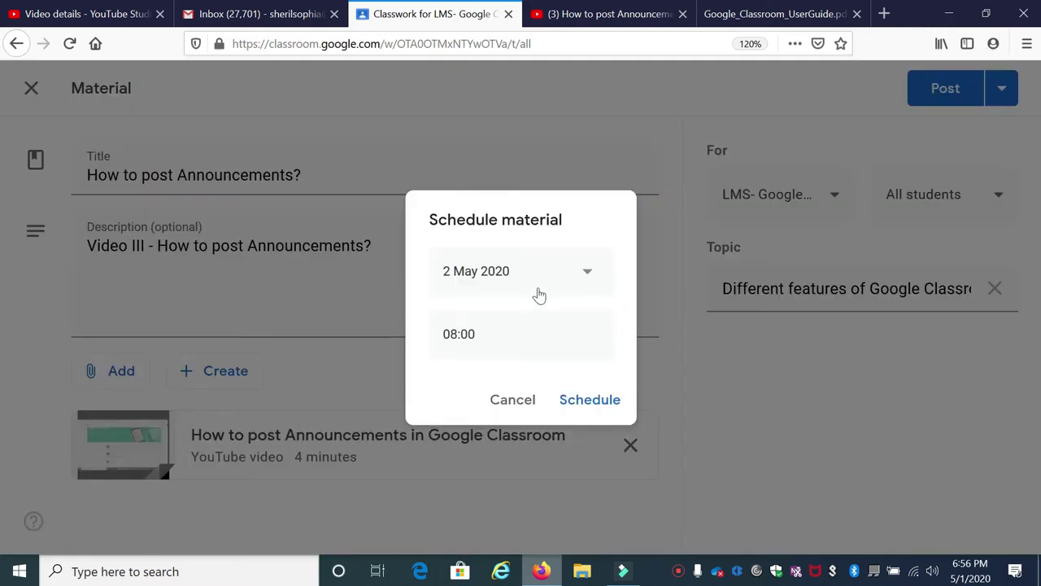
left_click(574, 276)
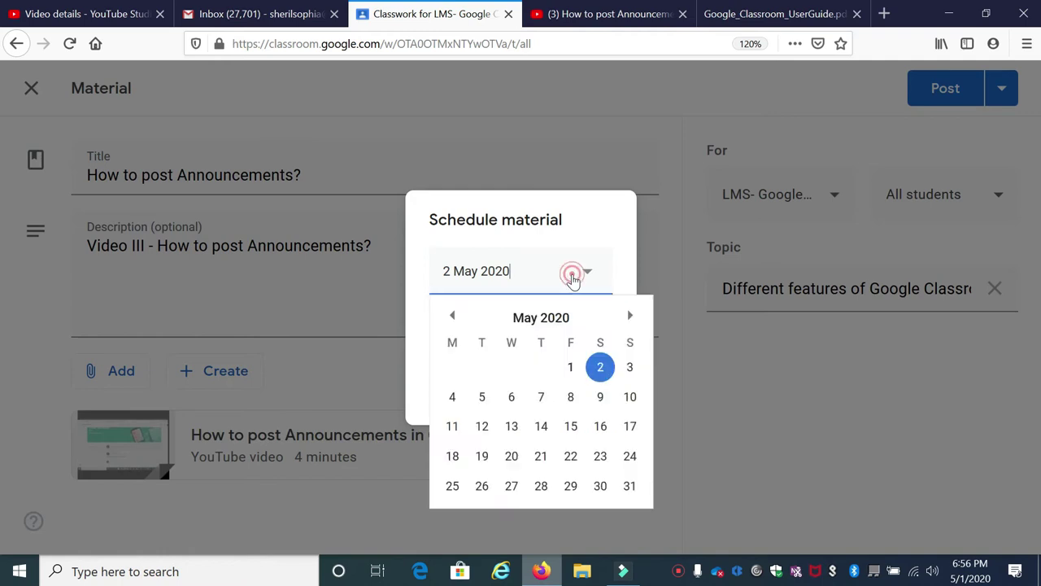
left_click(630, 368)
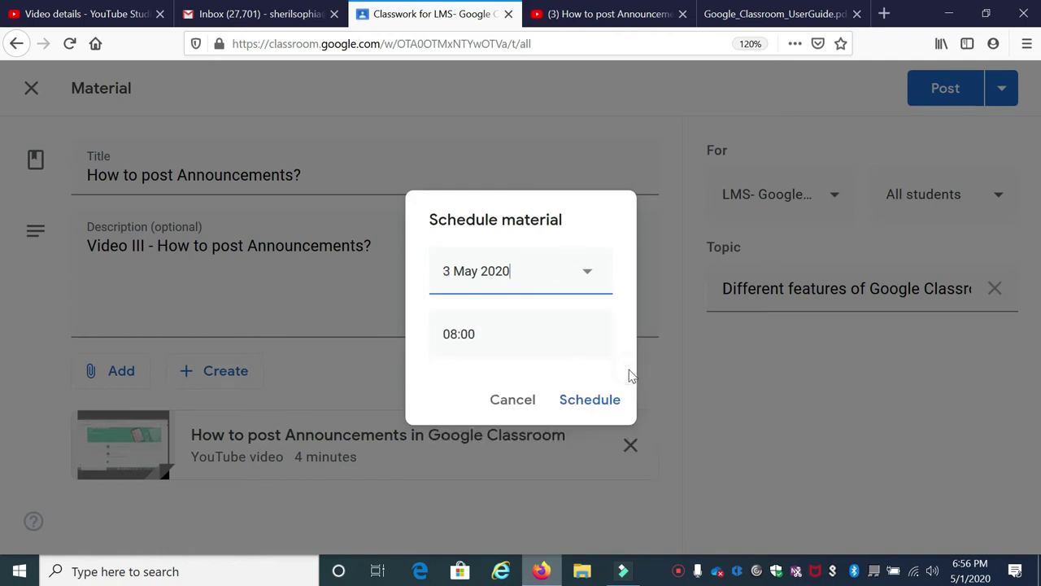
left_click(458, 333)
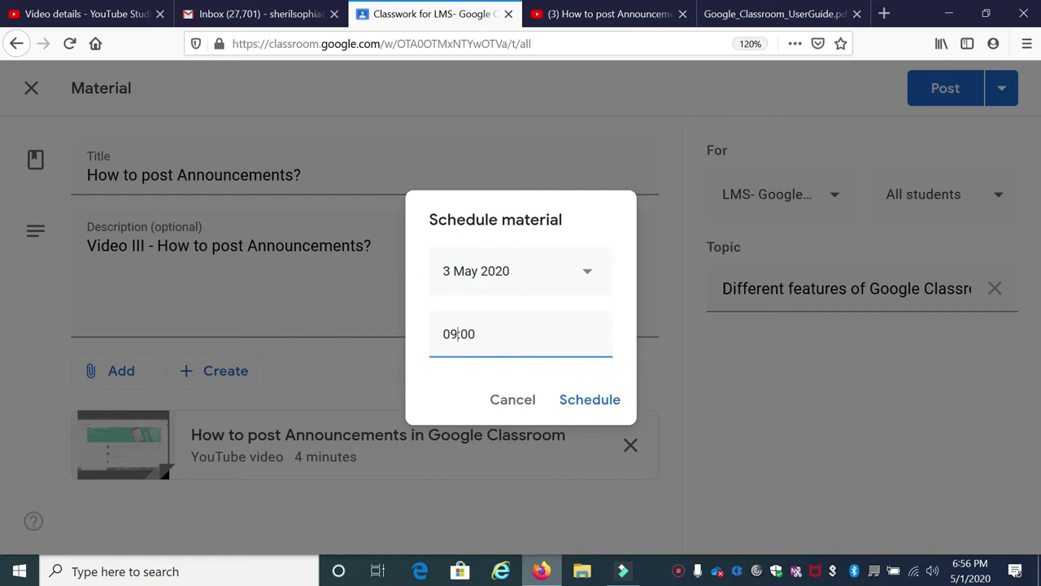
left_click(573, 399)
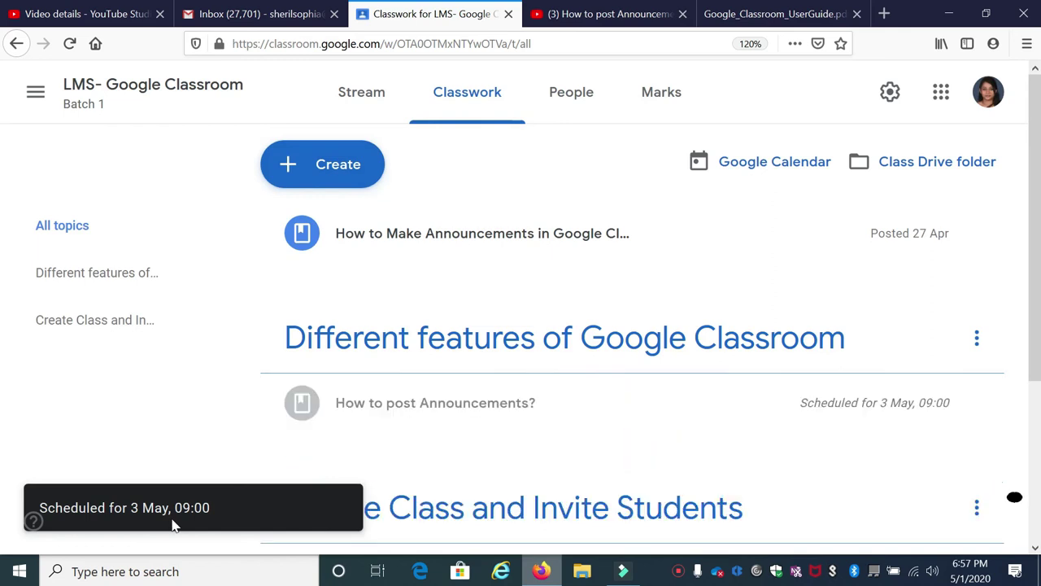
scroll(269, 483, "down", 3)
scroll(269, 484, "up", 3)
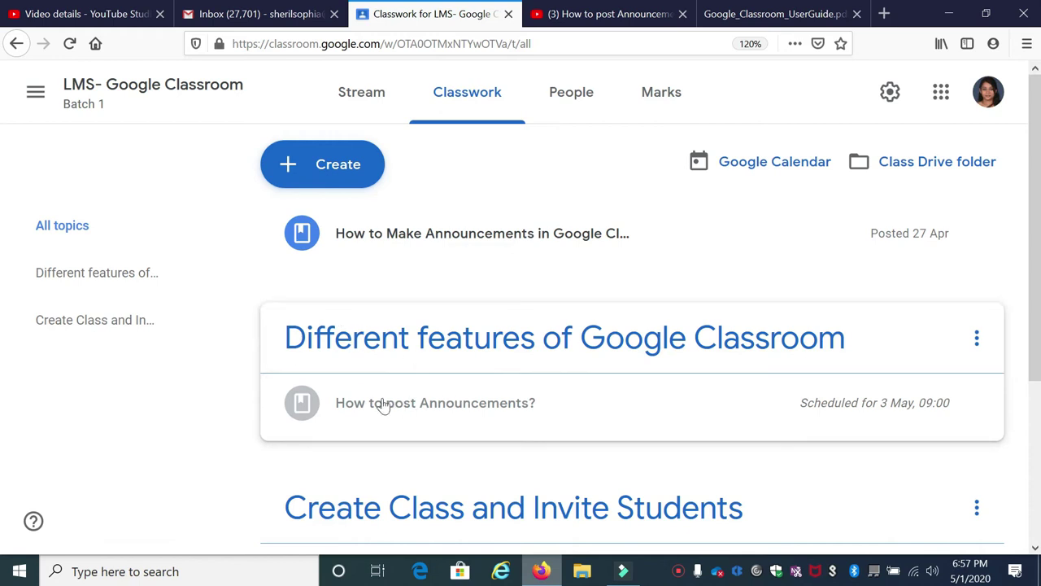
scroll(395, 358, "down", 2)
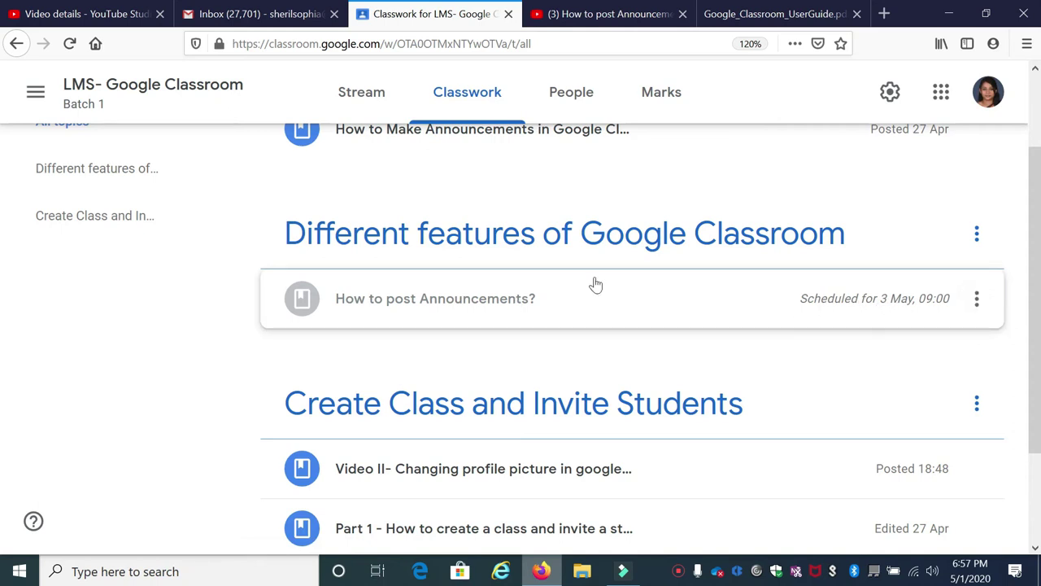
- Open the scheduled material for editing and choose a file attachment
left_click(978, 303)
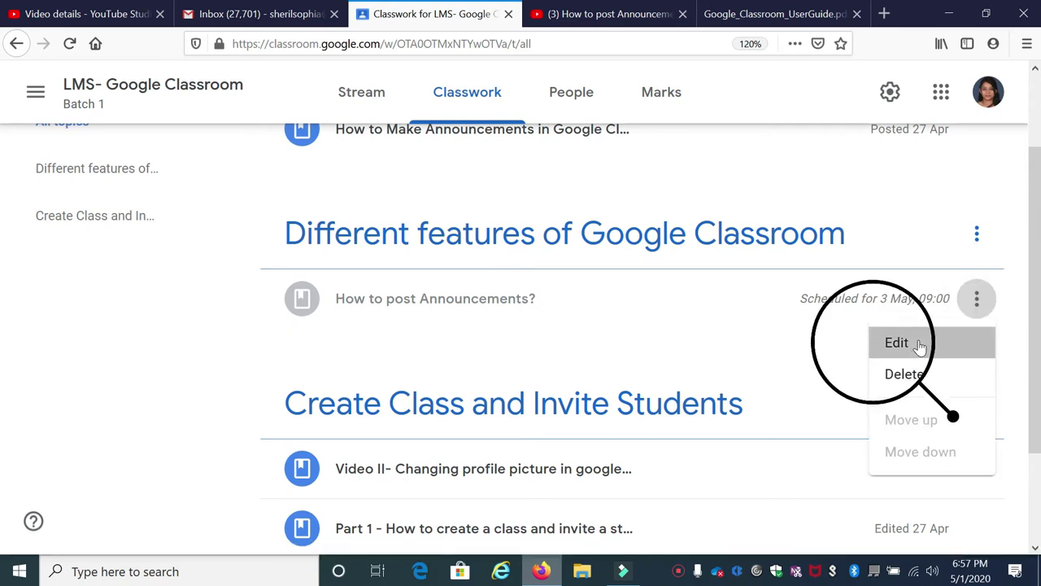
left_click(897, 343)
key("Tab")
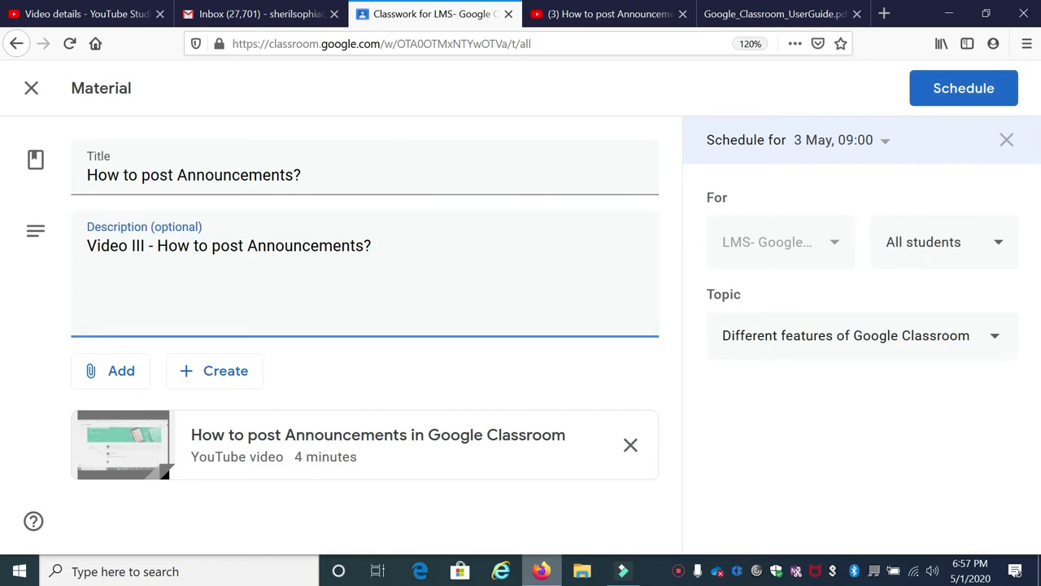
left_click(108, 374)
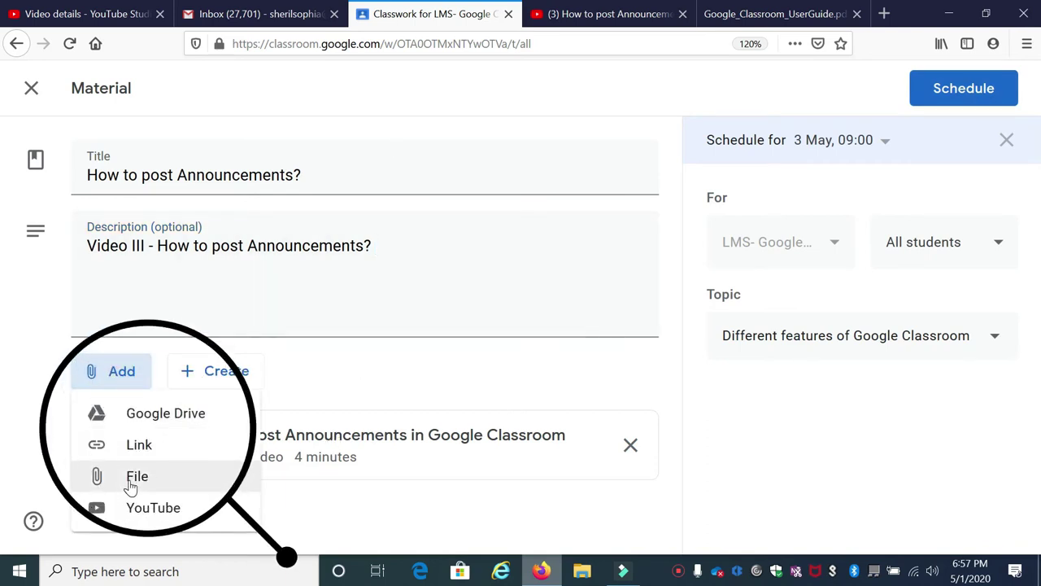
left_click(131, 480)
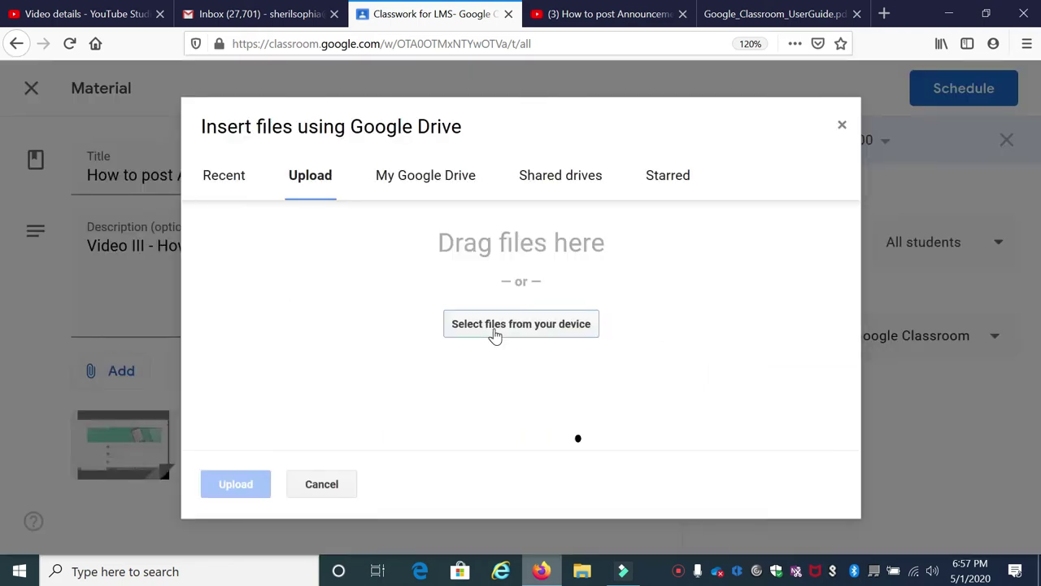
- Upload TheBasics.MSExcel.pdf from the computer and re-save the 3 May, 09:00 schedule
left_click(498, 323)
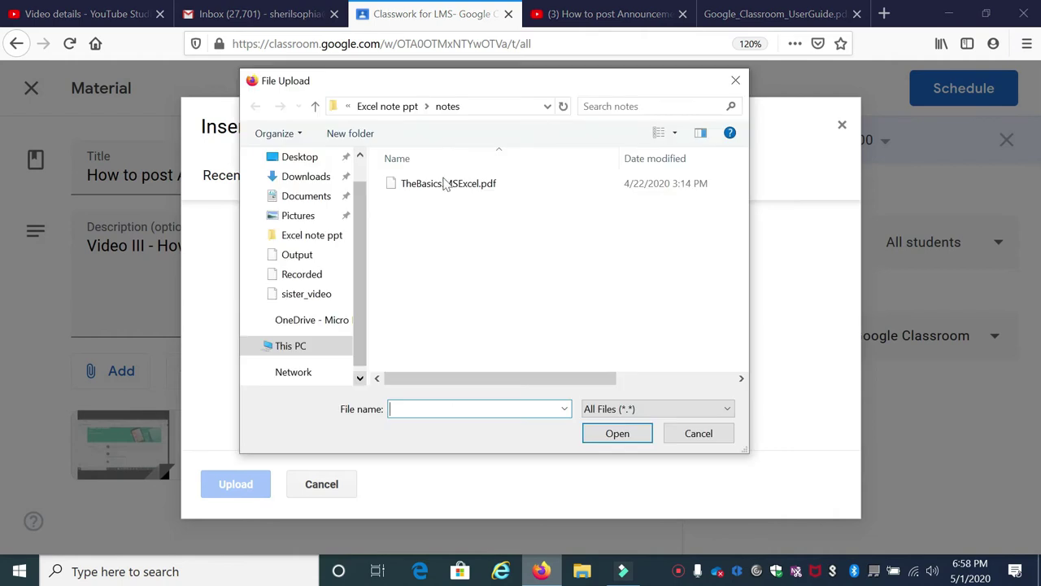
left_click(463, 192)
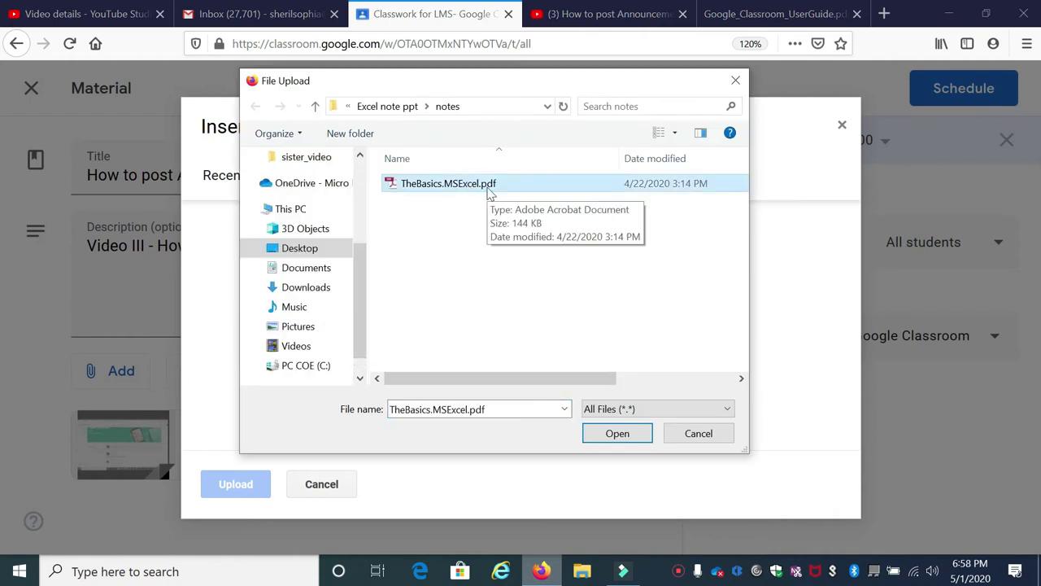
left_click(612, 435)
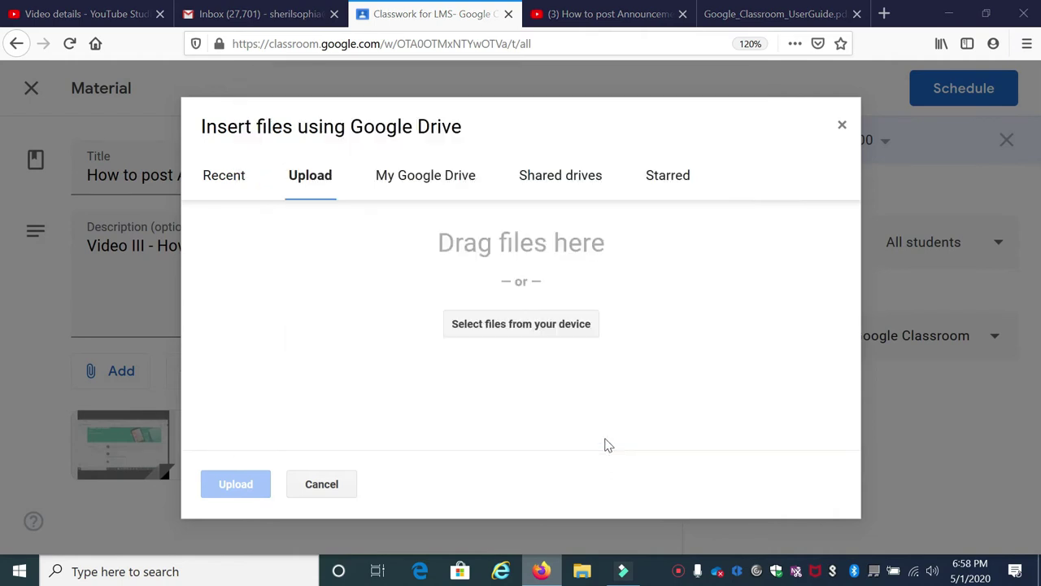
left_click(249, 484)
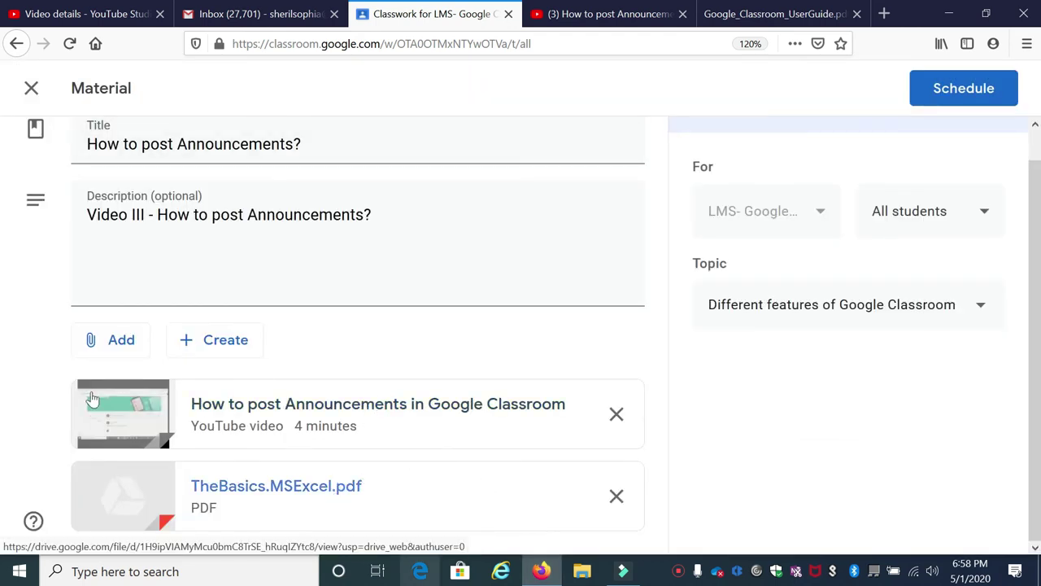
left_click(122, 342)
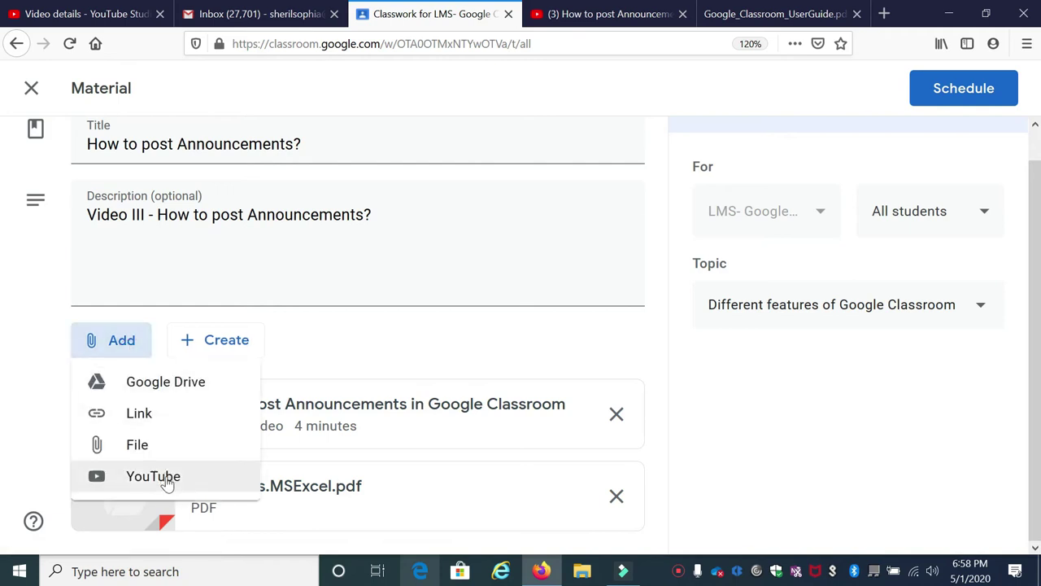
left_click(384, 342)
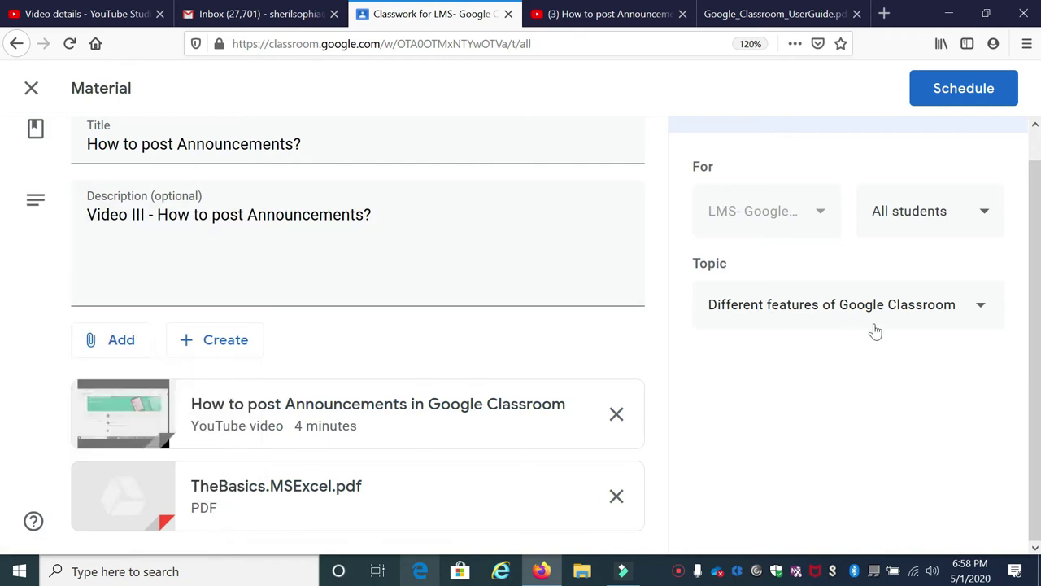
left_click(959, 94)
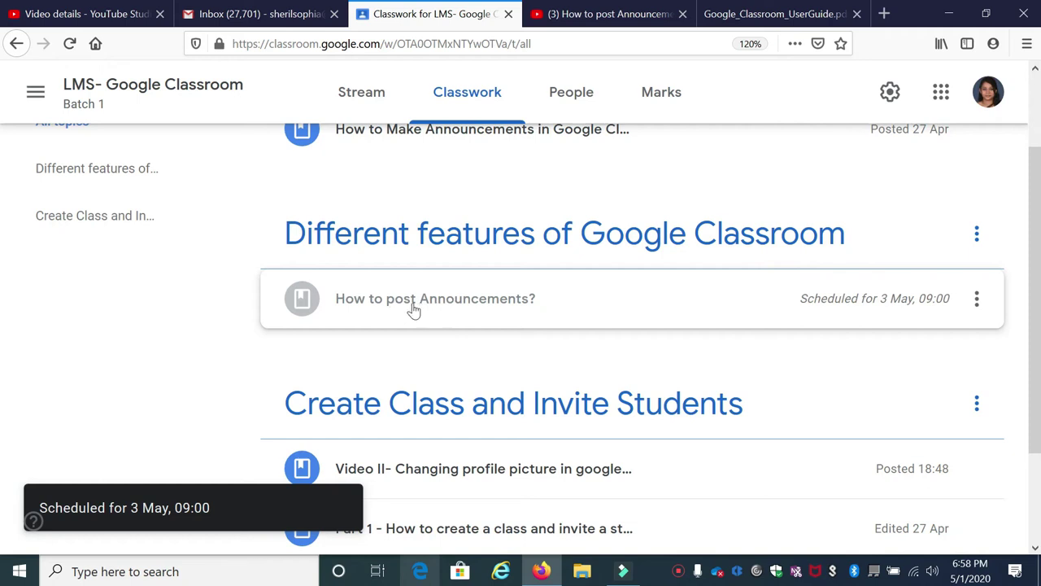
- Remove TheBasics.MSExcel.pdf from the material and re-save it for 3 May, 09:00
left_click(415, 315)
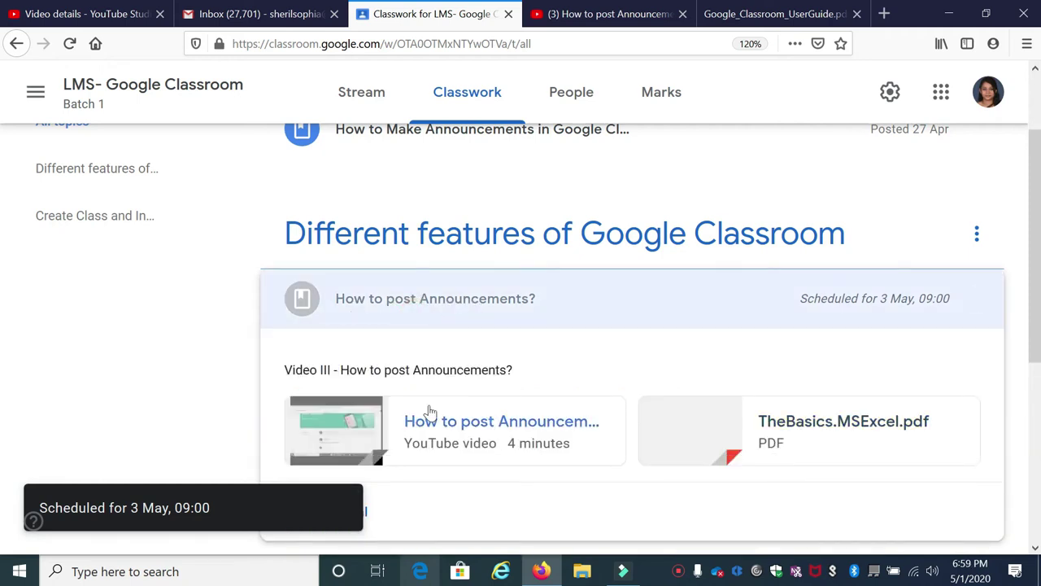
scroll(552, 374, "down", 4)
scroll(507, 226, "up", 5)
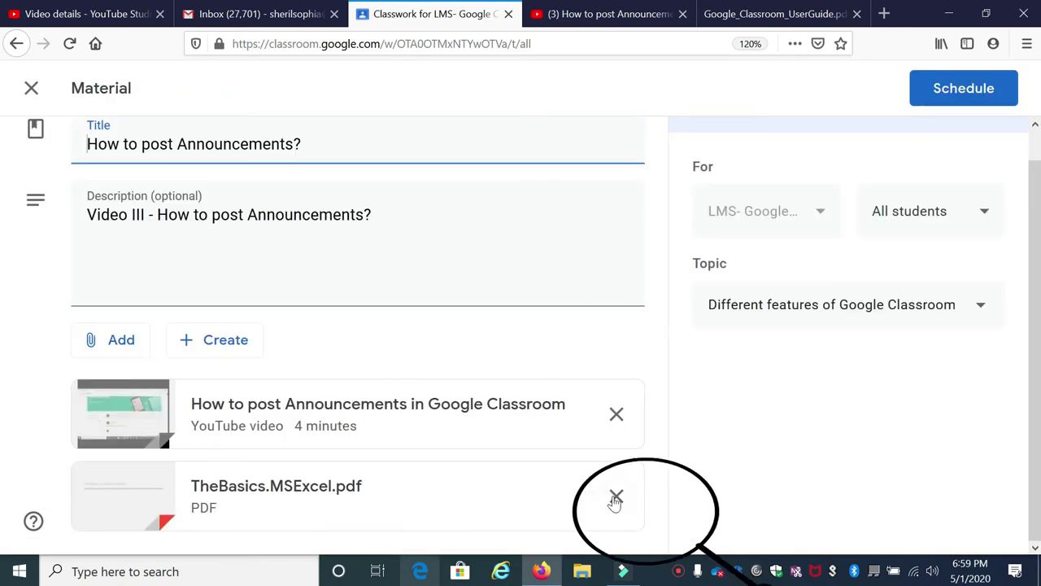
left_click(616, 497)
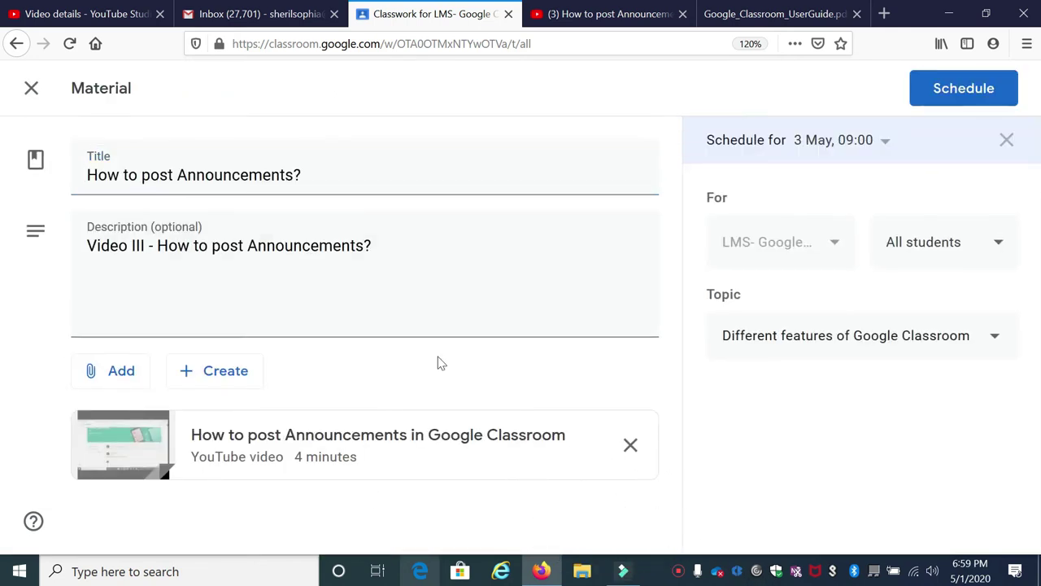
left_click(964, 89)
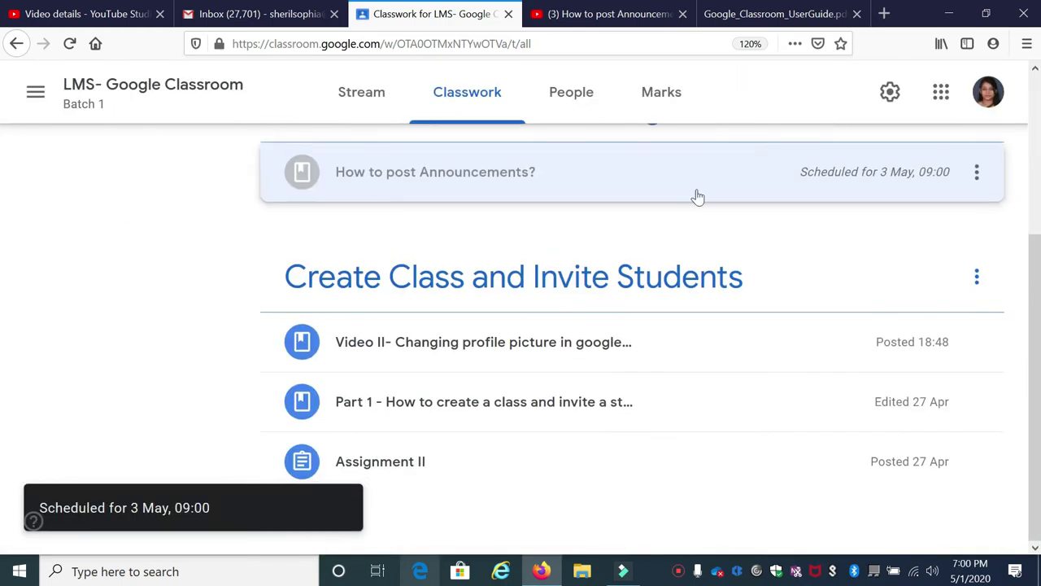
scroll(982, 392, "up", 3)
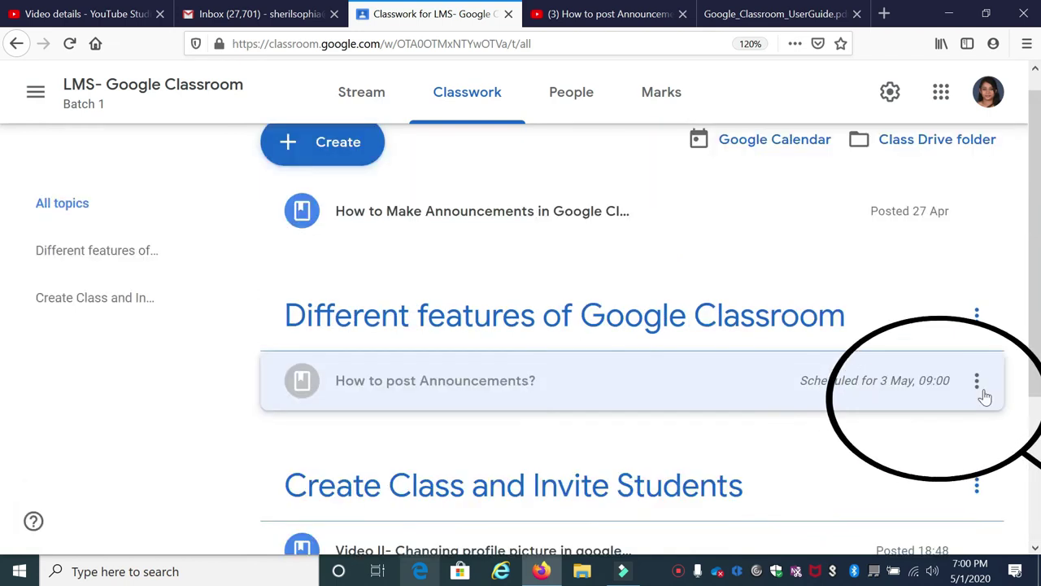
- Move the Different features of Google Classroom topic down below Create Class and Invite Students
left_click(978, 389)
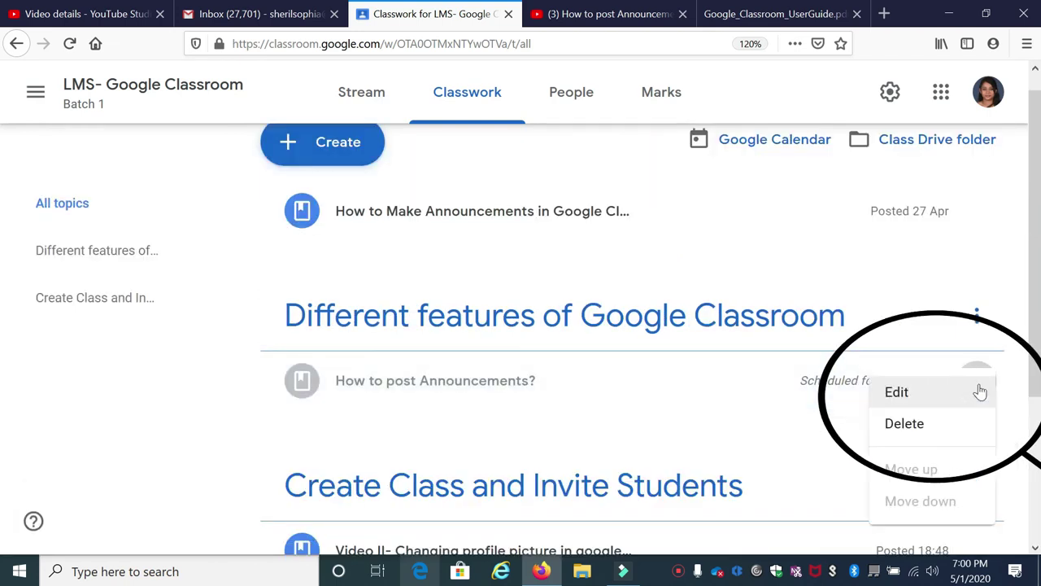
left_click(978, 325)
left_click(979, 325)
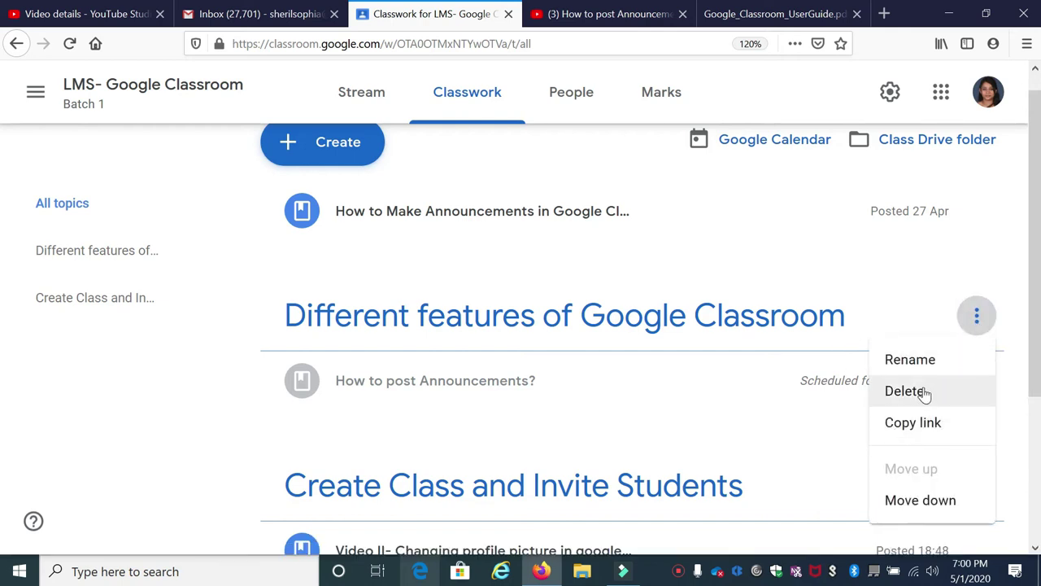
left_click(939, 503)
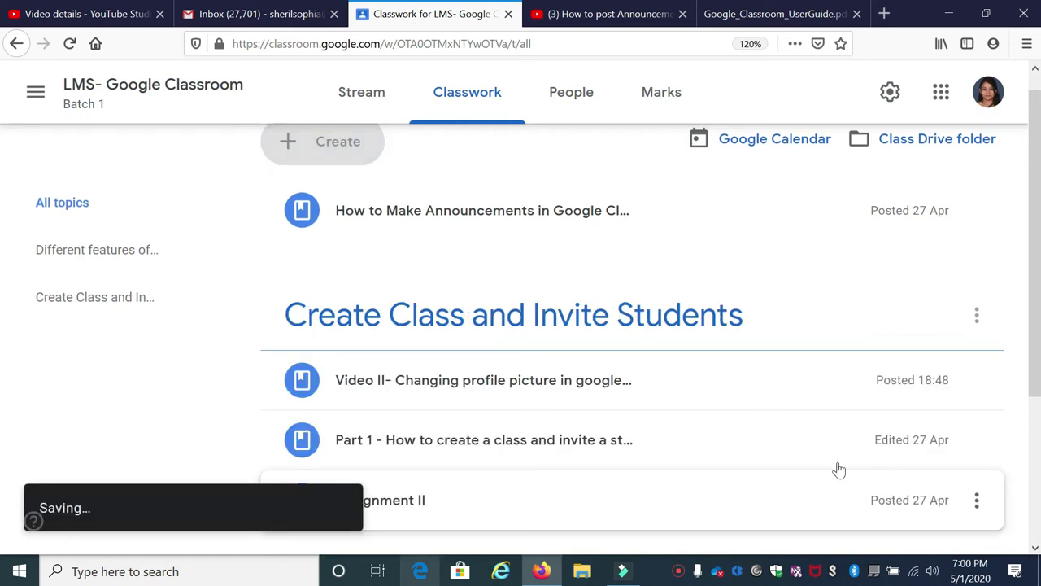
scroll(720, 420, "up", 5)
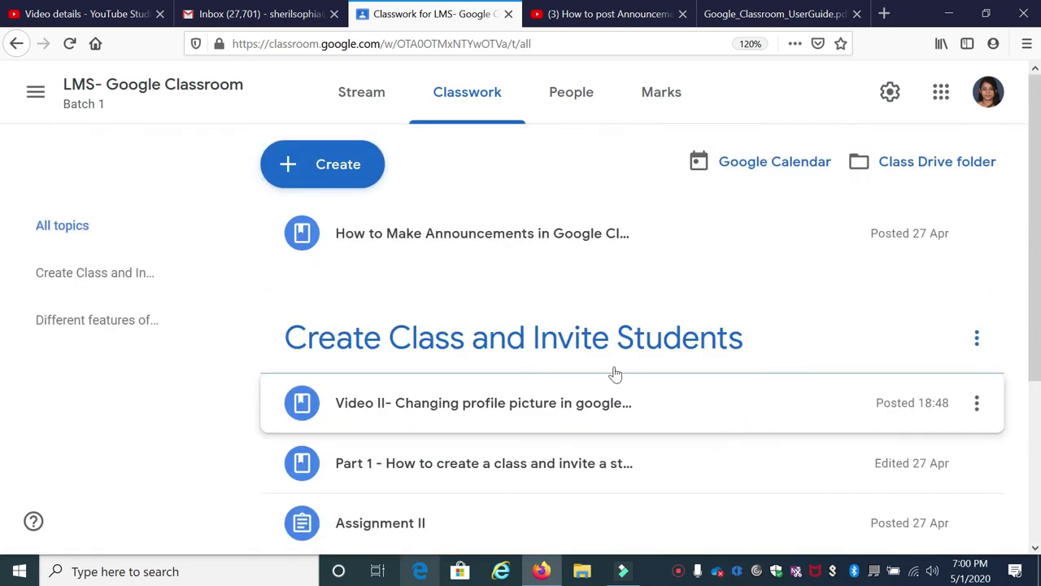
scroll(695, 370, "down", 3)
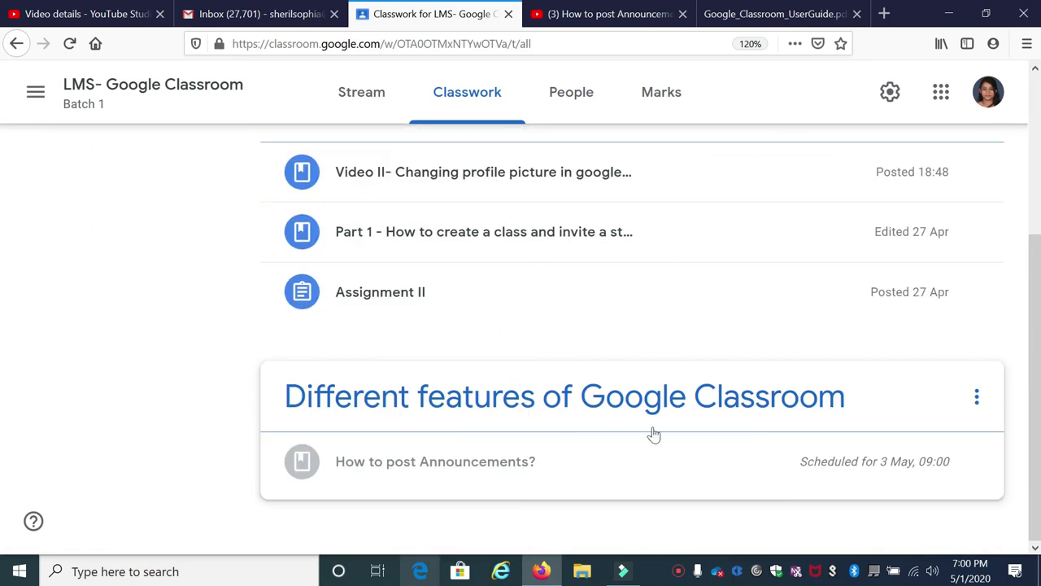
scroll(459, 351, "up", 3)
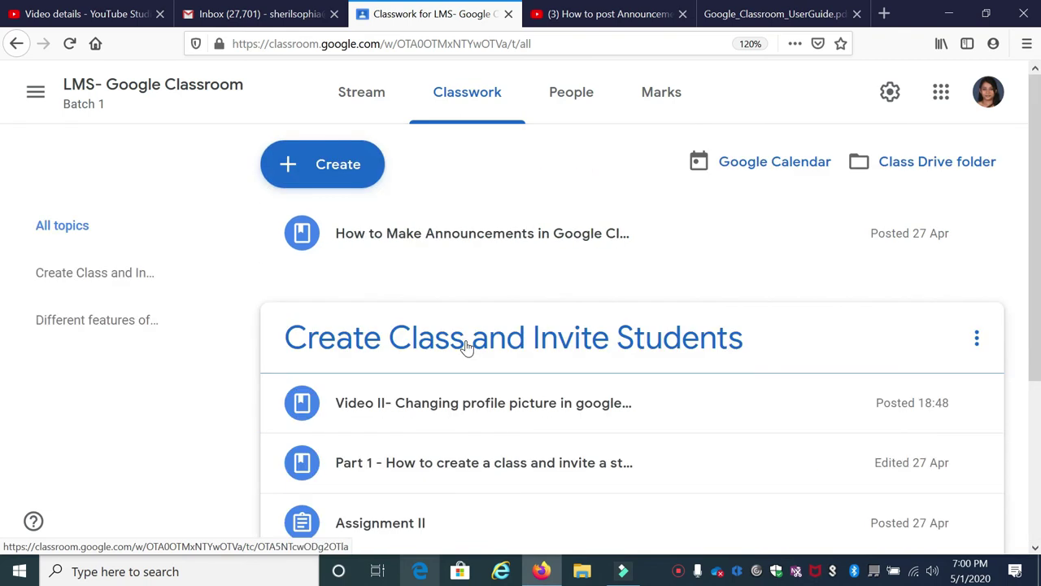
scroll(418, 421, "down", 3)
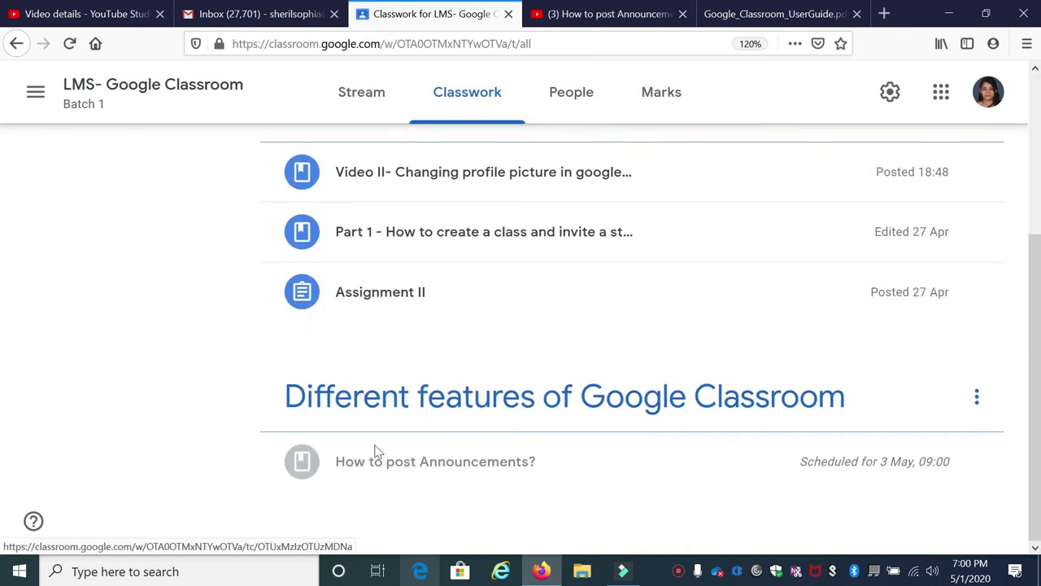
scroll(458, 413, "up", 3)
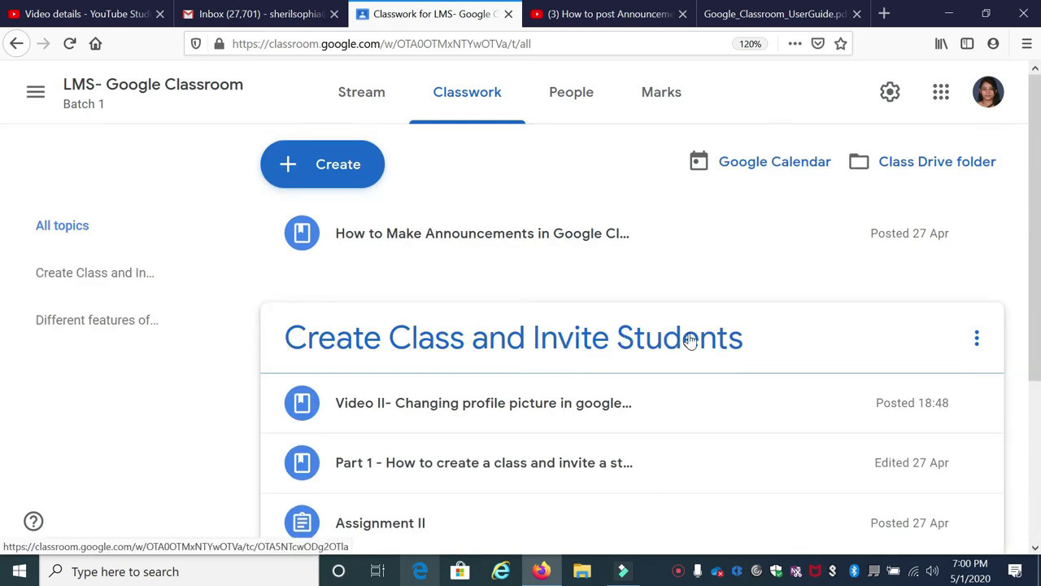
scroll(690, 340, "down", 3)
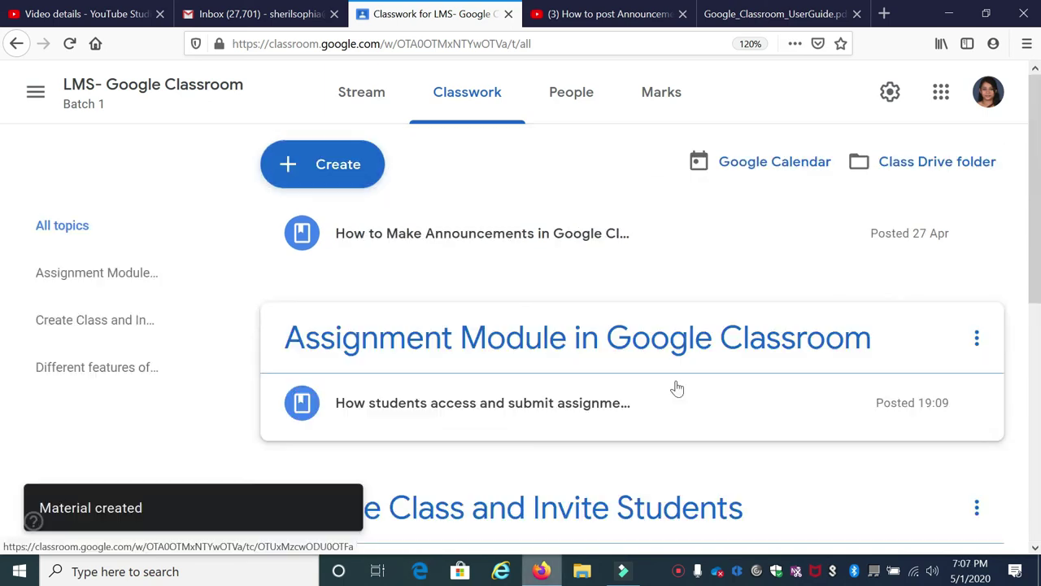
scroll(677, 388, "down", 4)
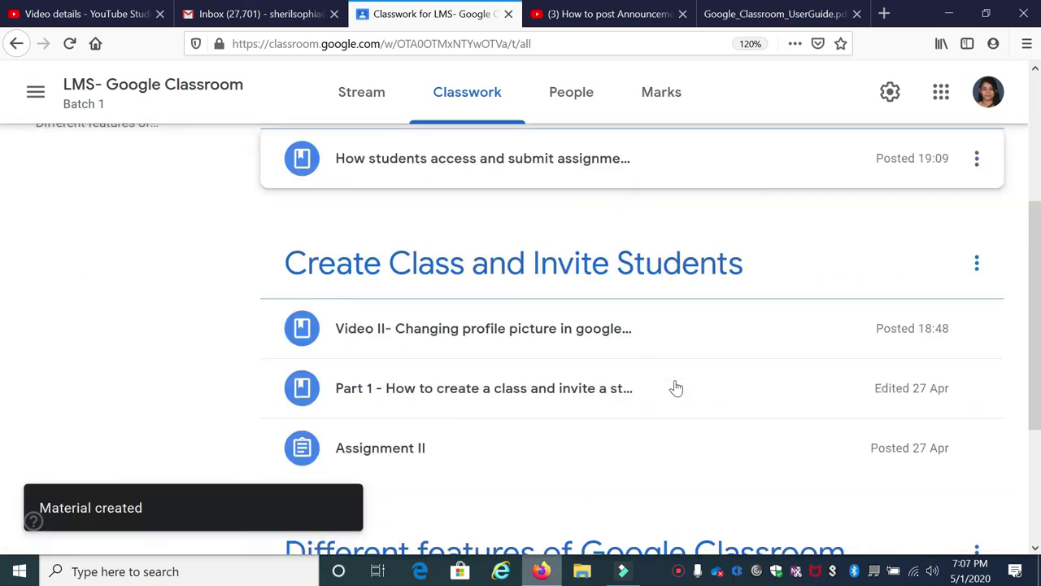
- Move 'How to Create an assignment in Google Classroom?' into the Assignment Module topic, keeping its 3 May 09:00 schedule
scroll(677, 382, "down", 2)
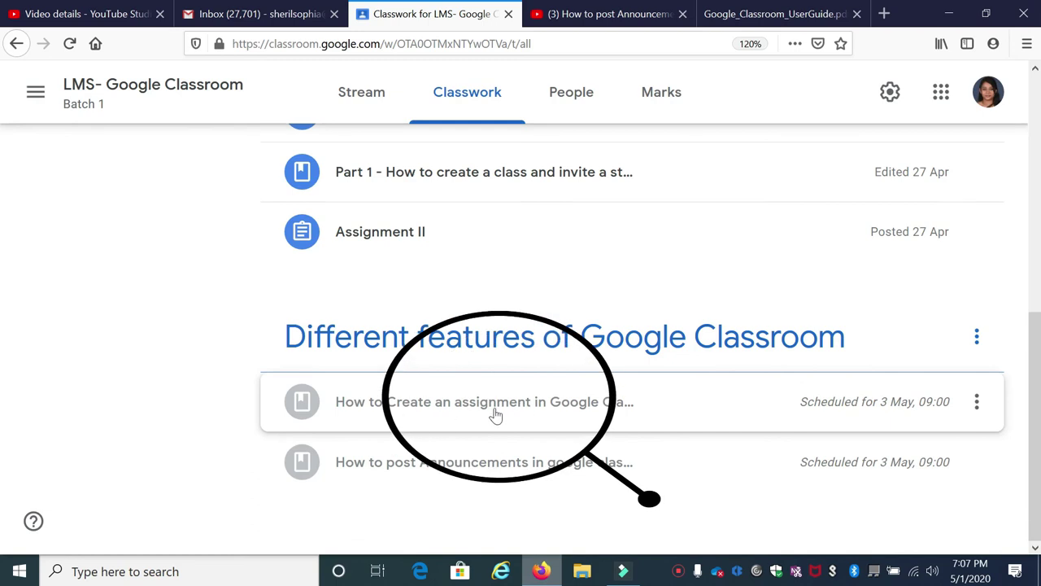
scroll(493, 398, "up", 6)
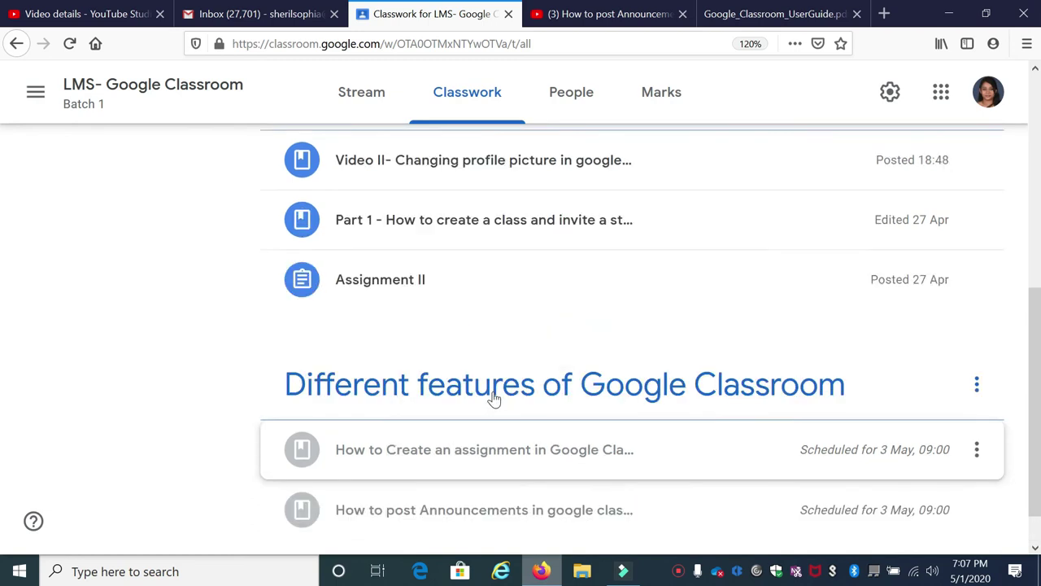
scroll(514, 371, "down", 6)
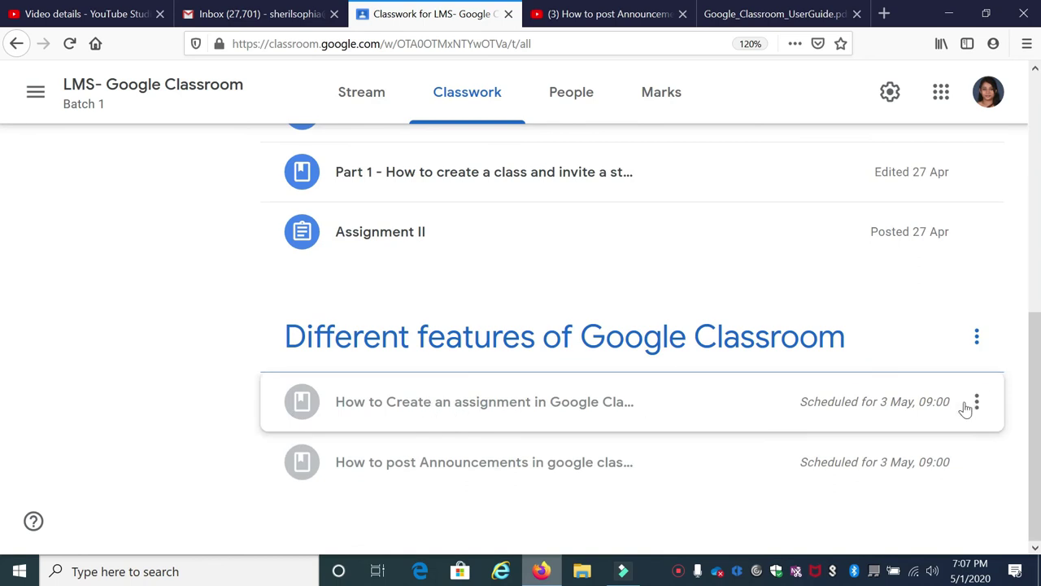
left_click(978, 404)
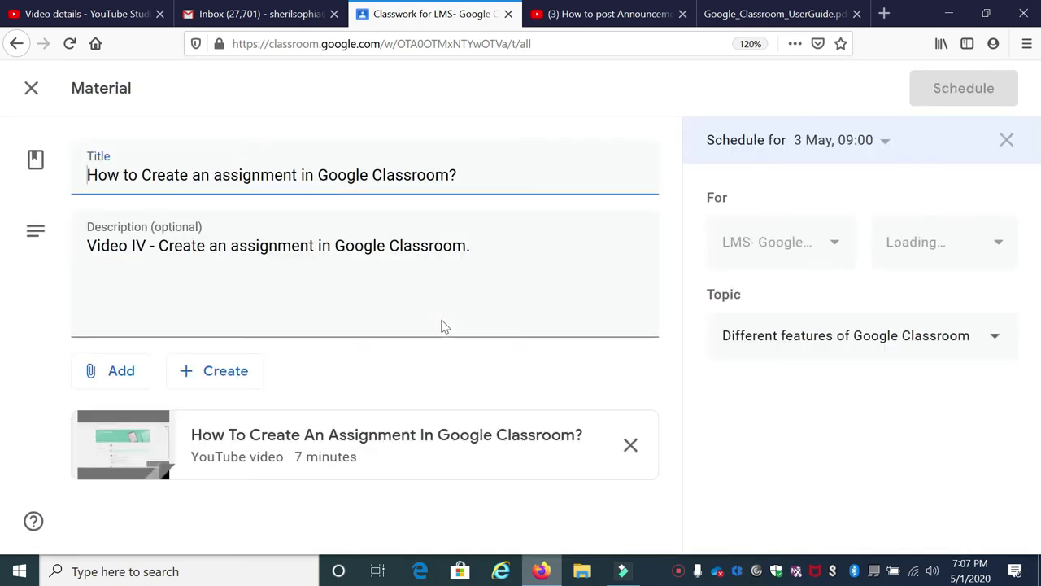
left_click(865, 341)
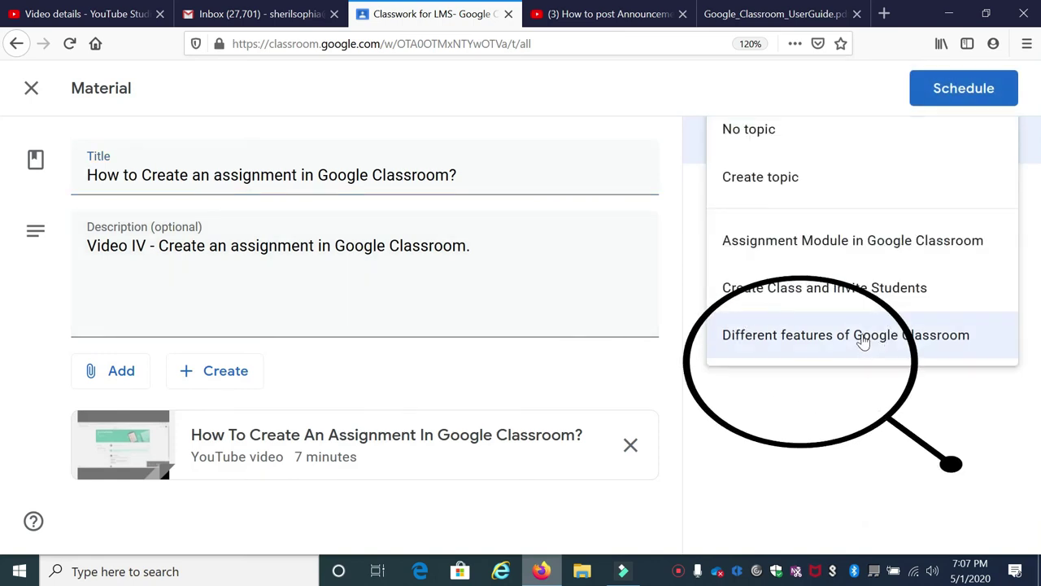
left_click(844, 256)
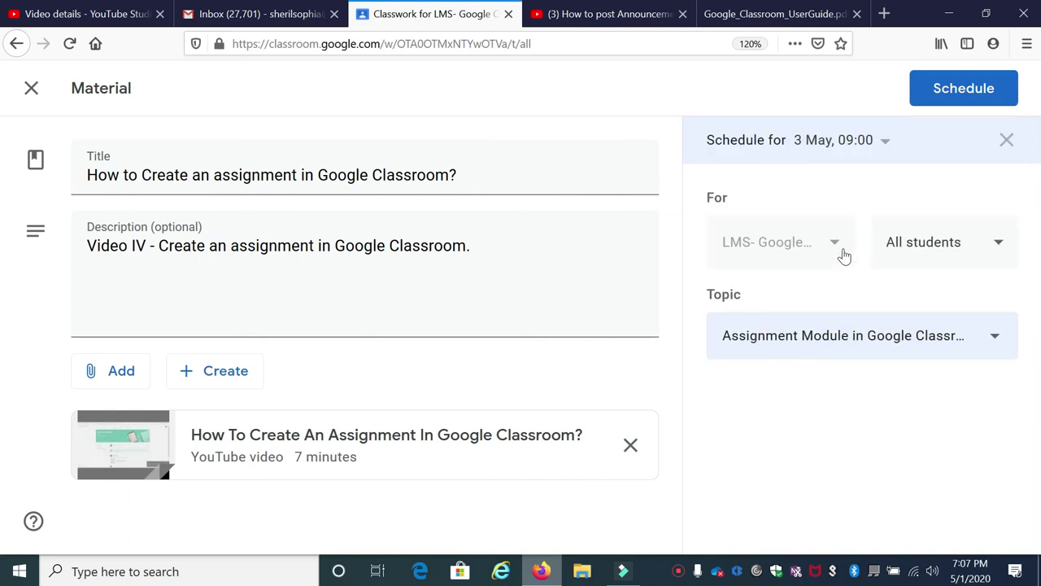
left_click(939, 94)
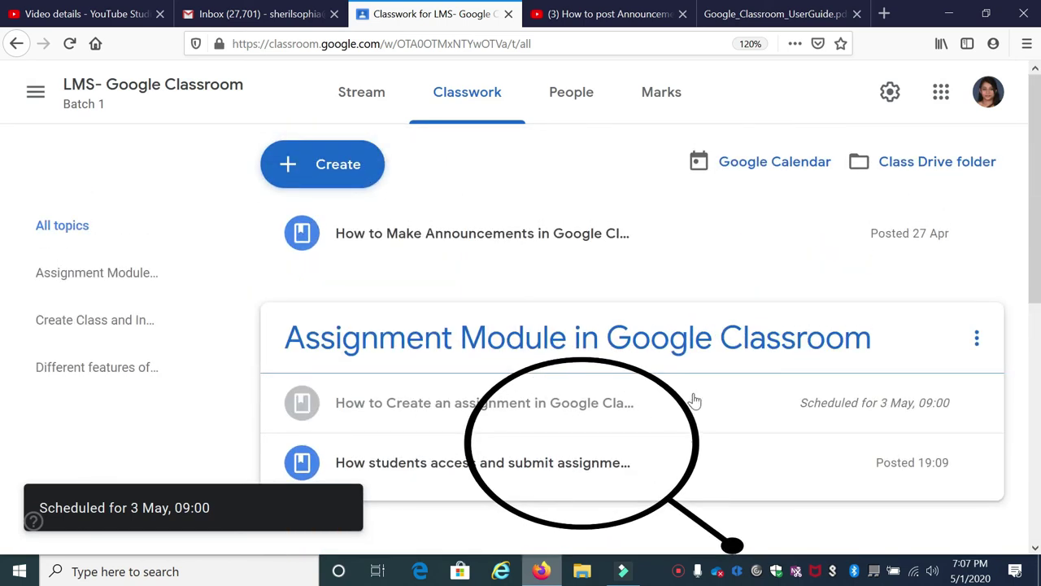
- Move the Assignment Module in Google Classroom topic down to last, below Different features of Google Classroom
scroll(597, 375, "down", 5)
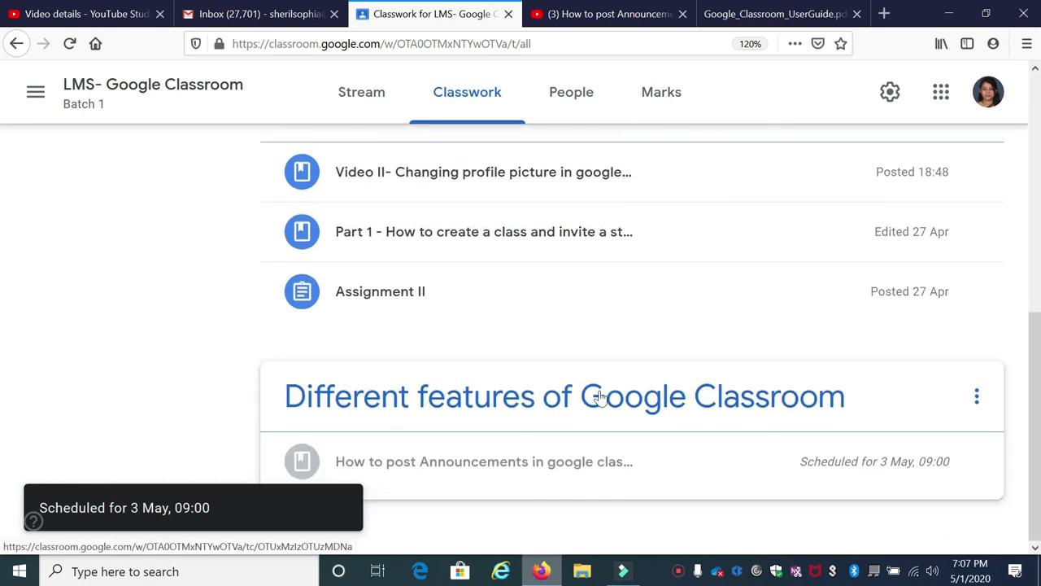
scroll(558, 423, "up", 5)
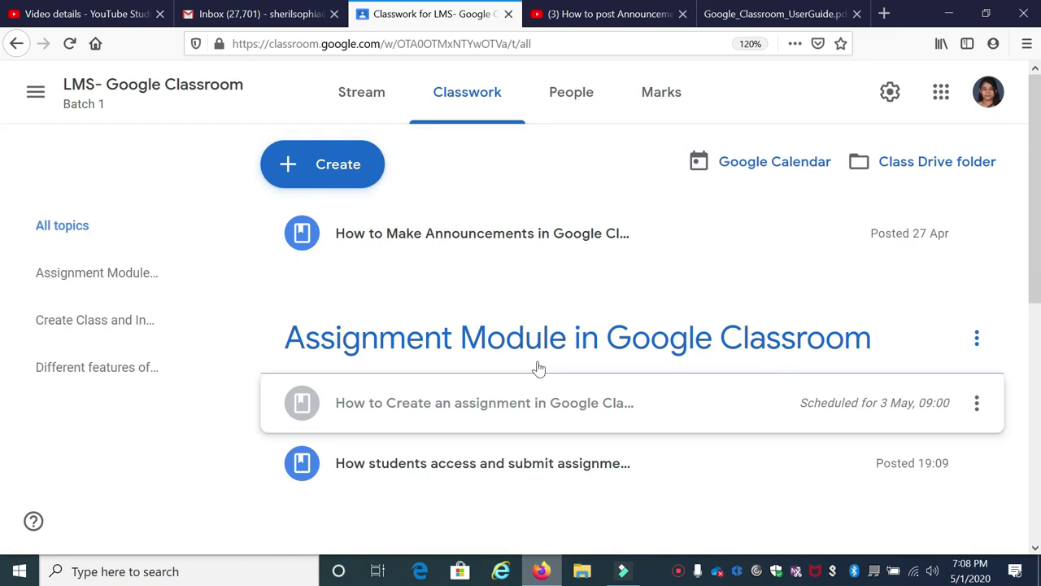
left_click(977, 340)
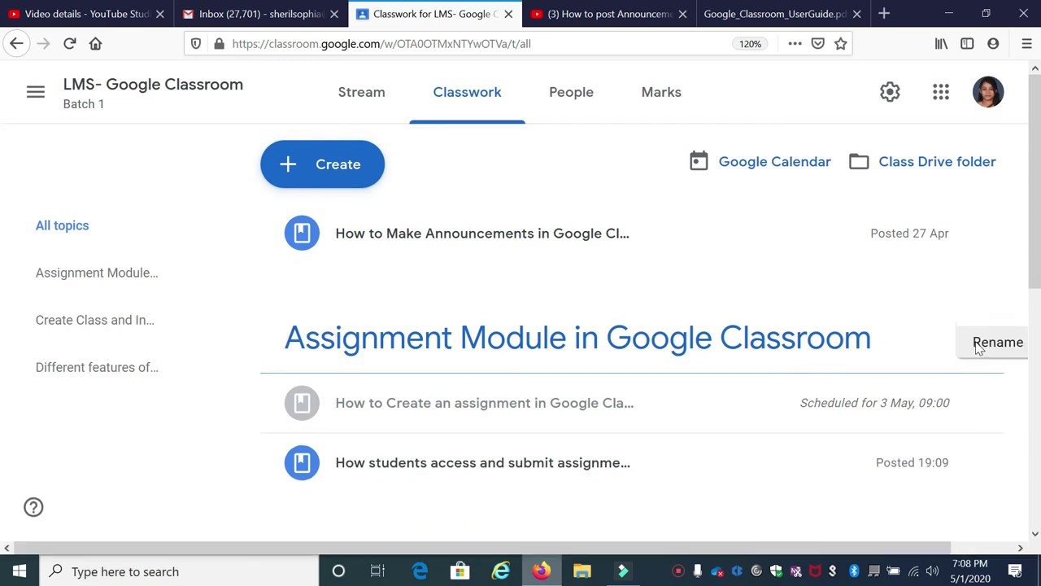
left_click(913, 501)
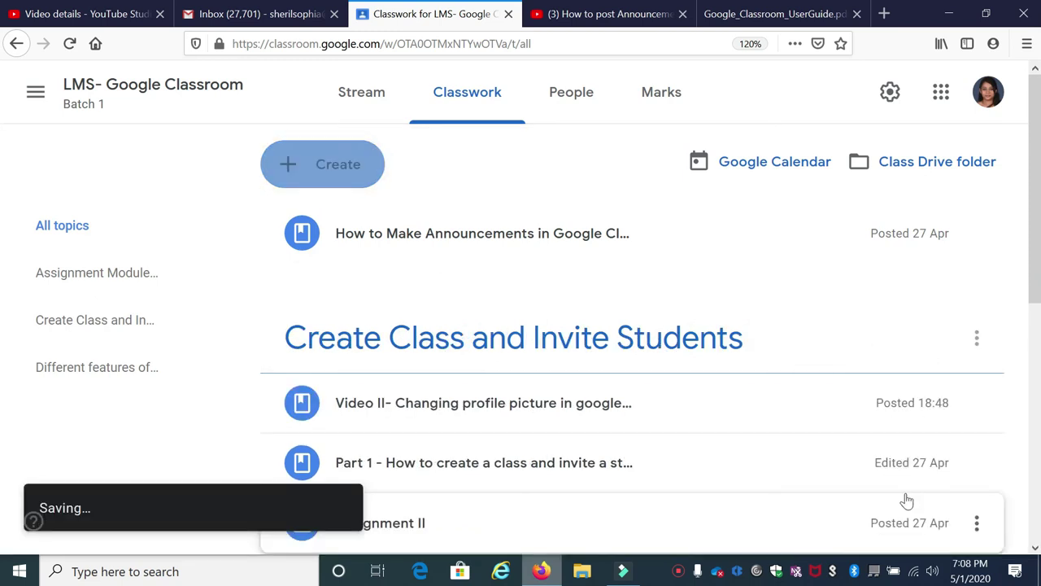
scroll(728, 414, "down", 5)
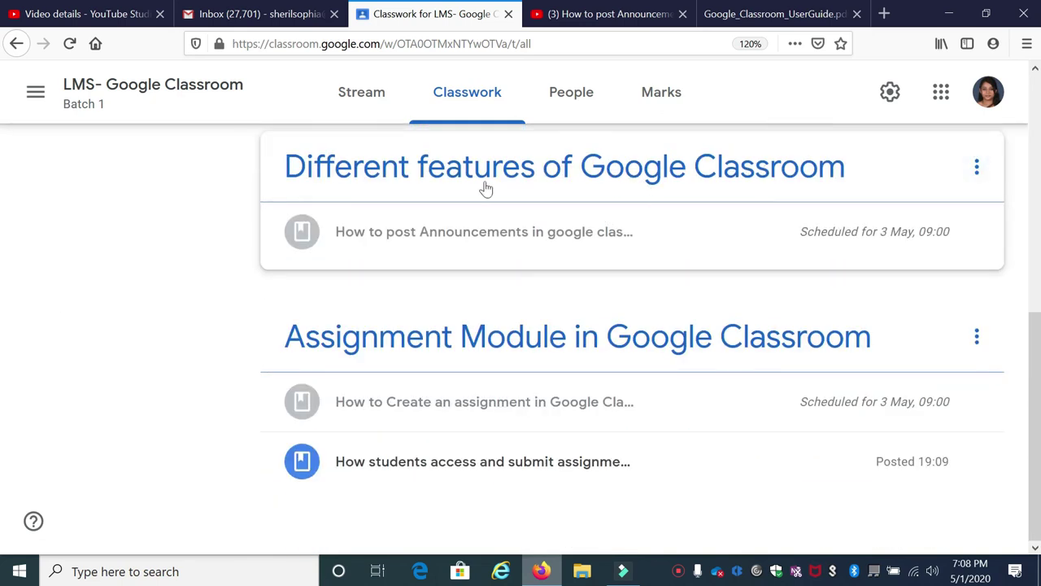
left_click(977, 167)
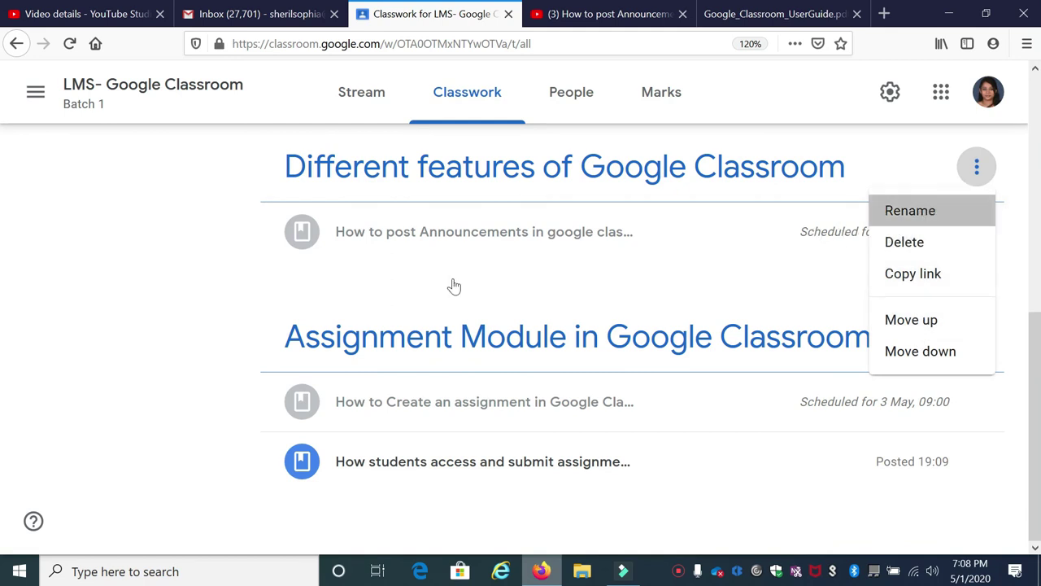
- Rename the Different features of Google Classroom topic to a title starting 'Post an announcement'
key("Return")
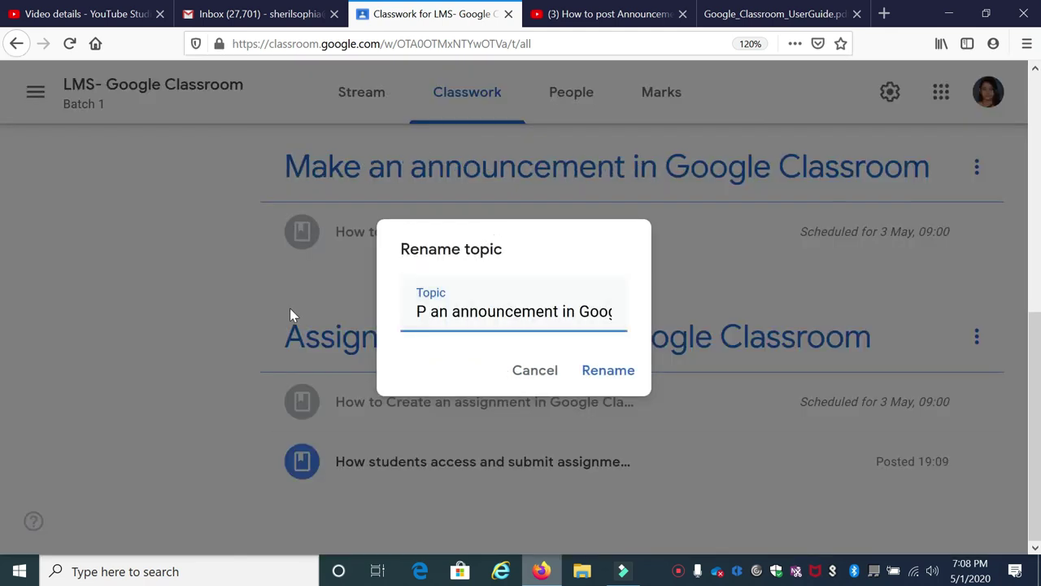
type("ost an announcement in G")
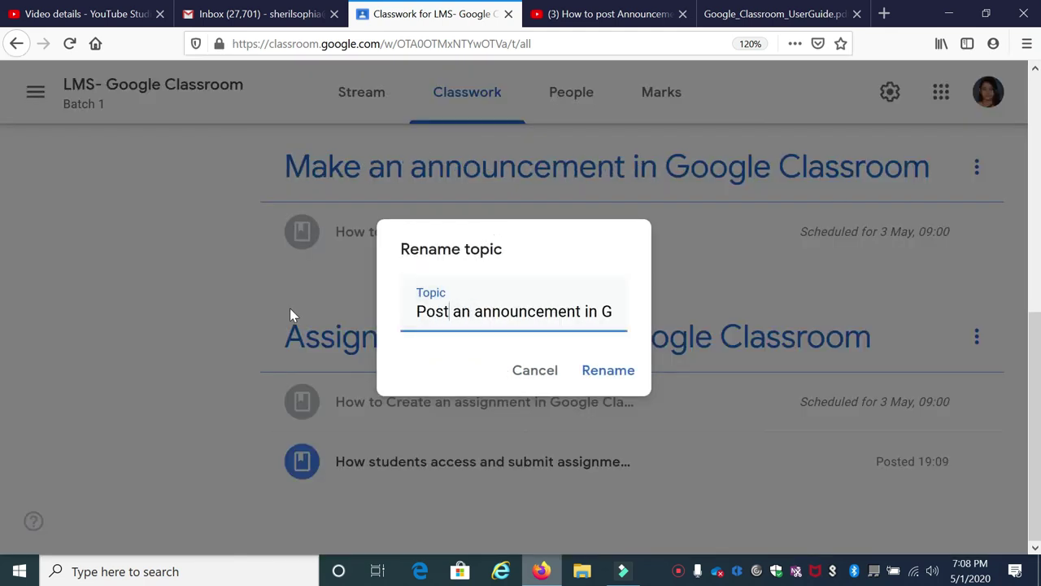
left_click(631, 384)
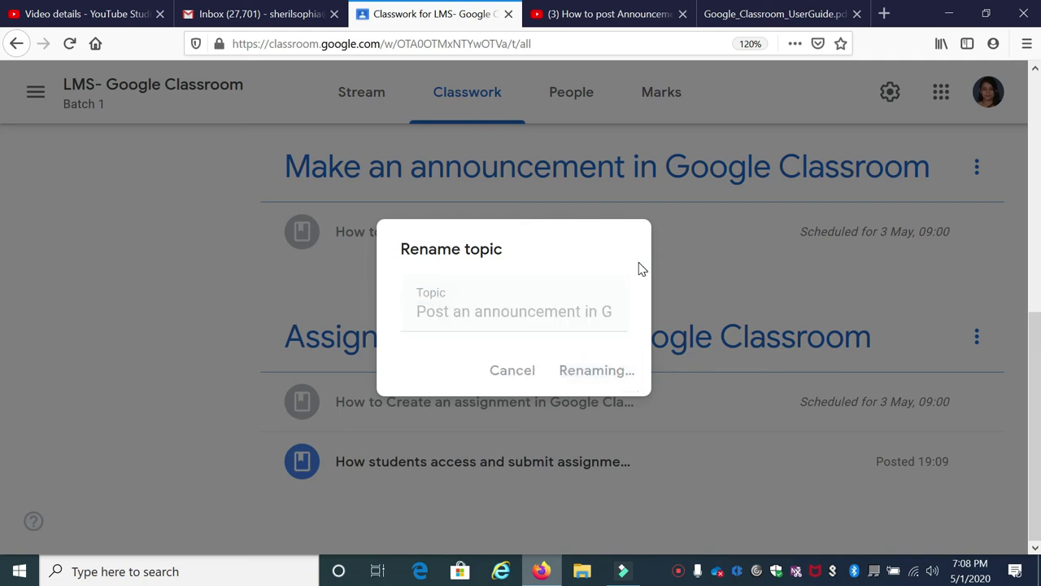
scroll(674, 407, "up", 5)
scroll(669, 418, "down", 5)
scroll(499, 340, "up", 5)
scroll(499, 340, "up", 1)
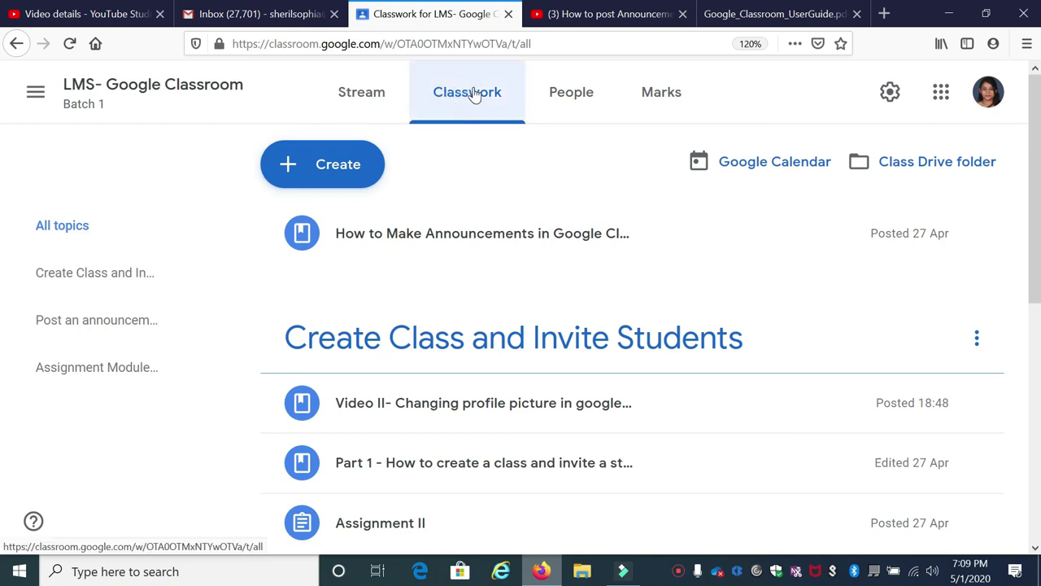
- Switch to the class Stream and scroll through the newly posted video materials
left_click(367, 98)
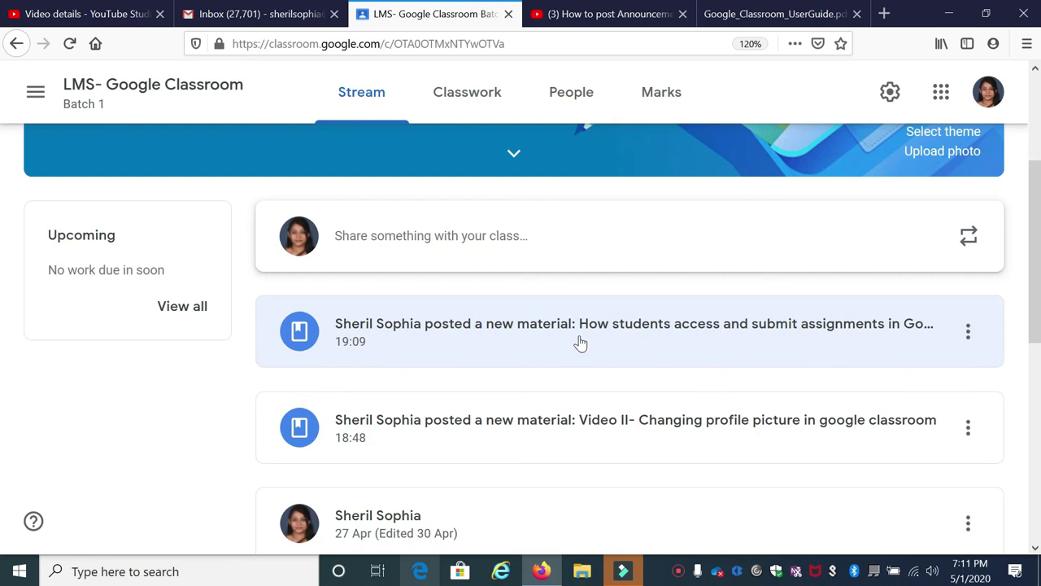
scroll(580, 342, "down", 3)
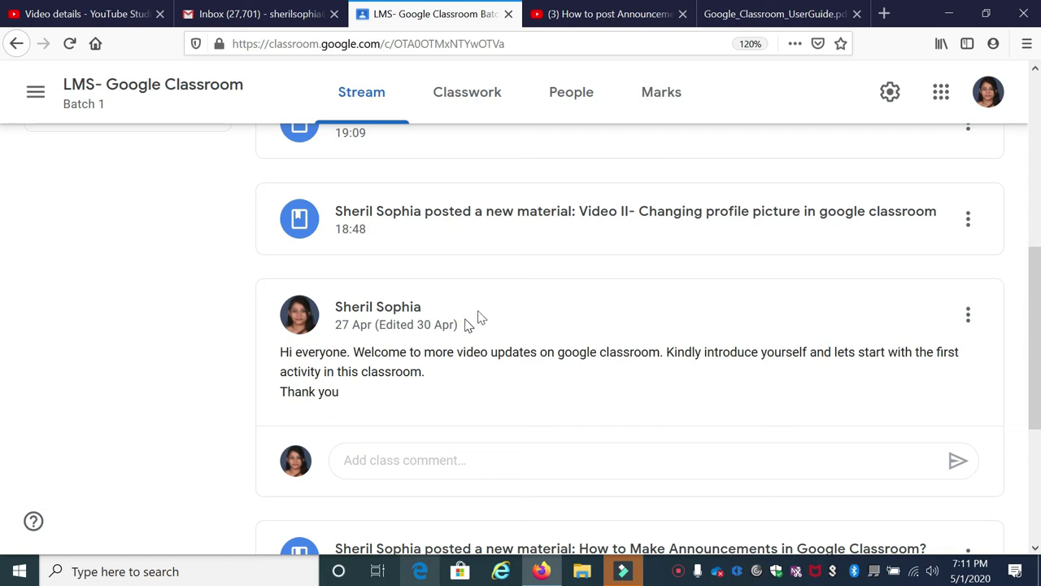
scroll(576, 285, "up", 6)
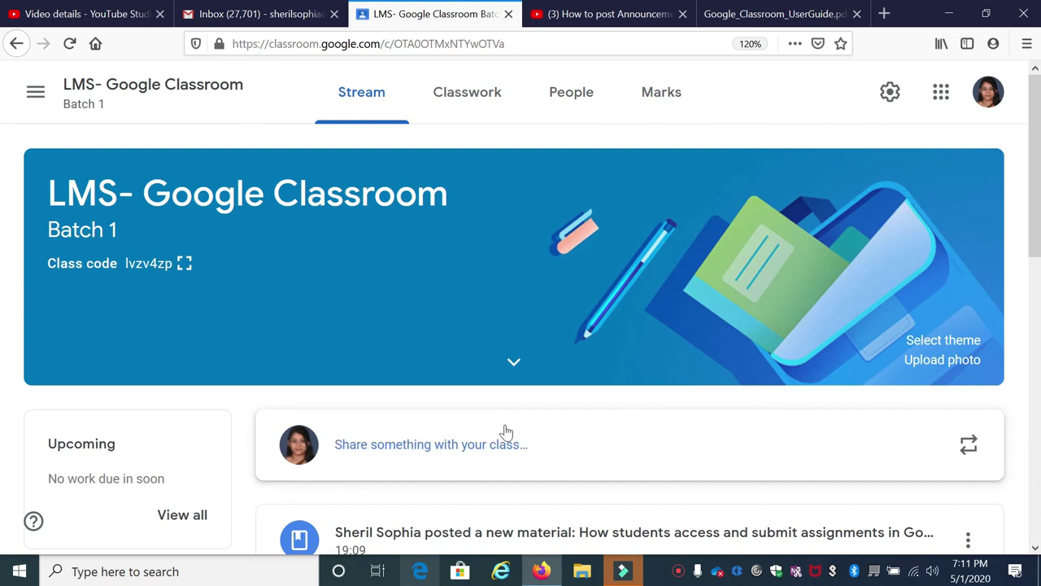
scroll(502, 432, "down", 3)
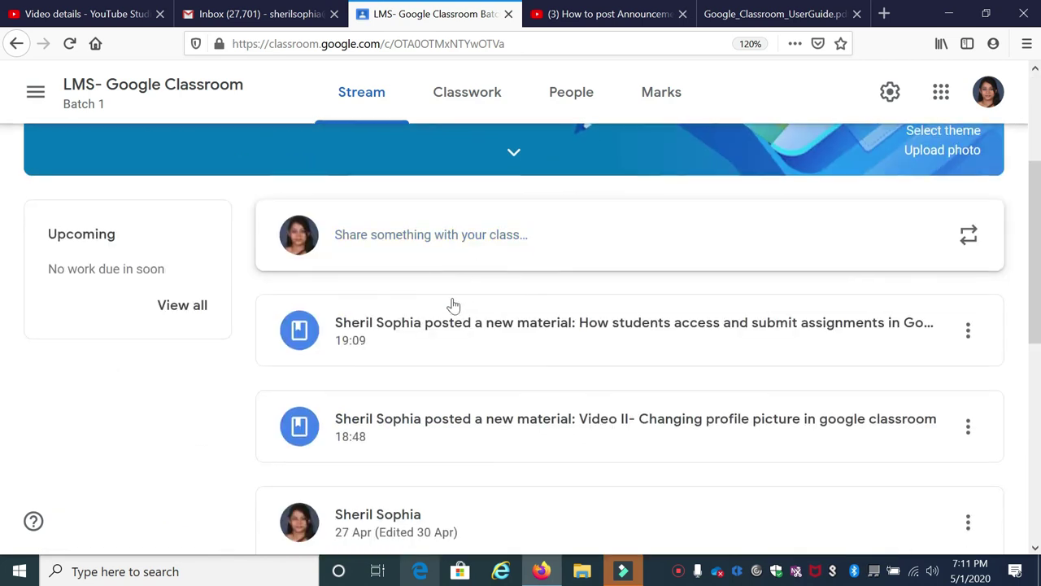
scroll(451, 305, "down", 7)
scroll(434, 425, "up", 10)
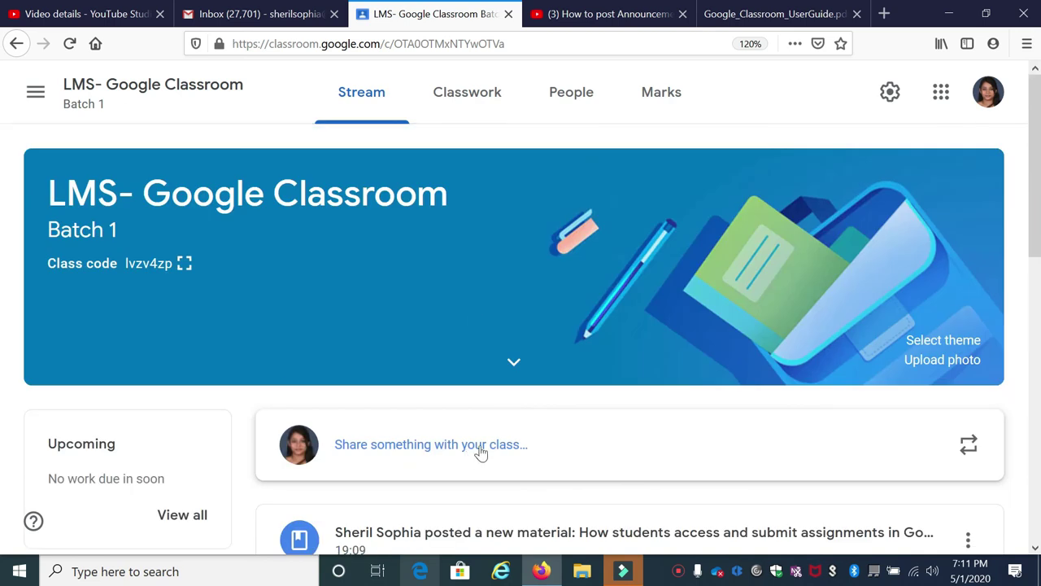